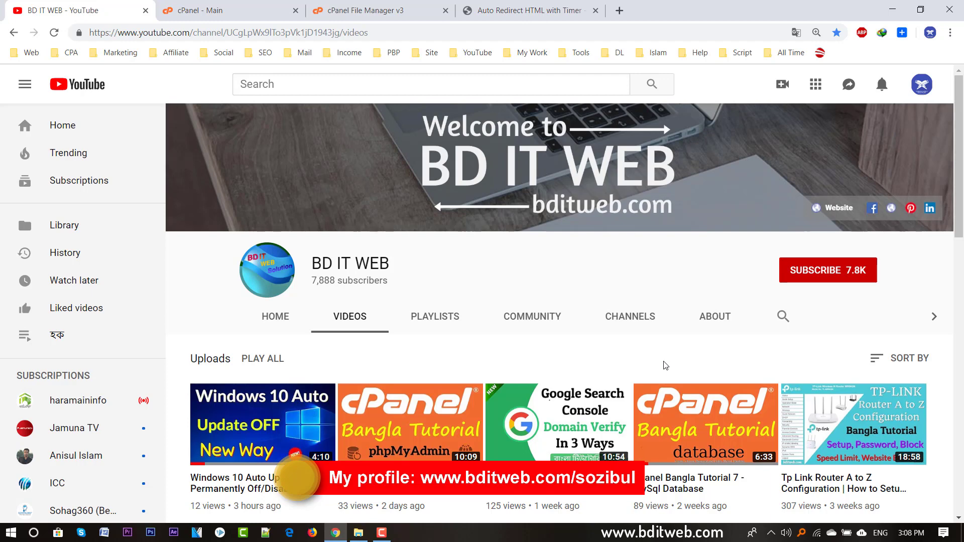
Subscribe to the BD IT WEB channel on YouTube and turn on its notifications.
left_click(183, 15)
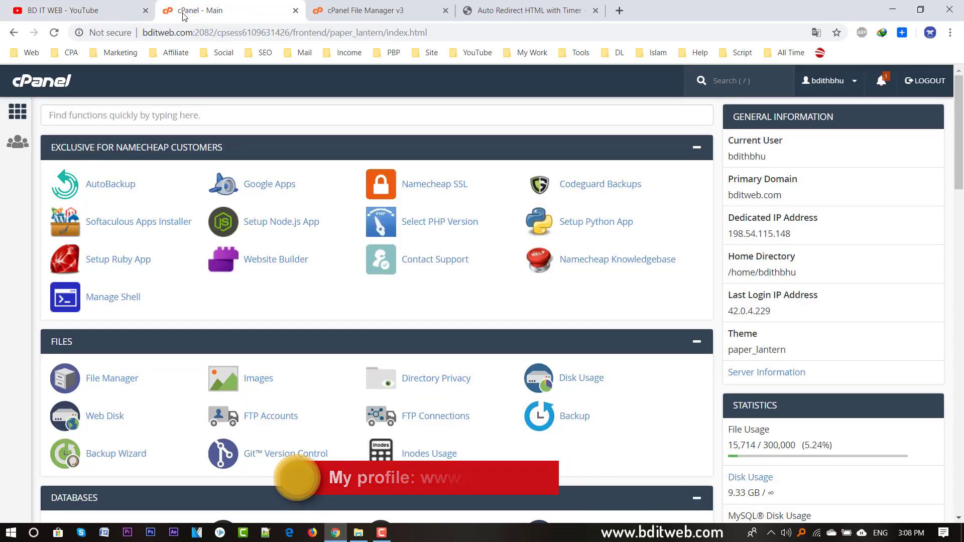
left_click(93, 16)
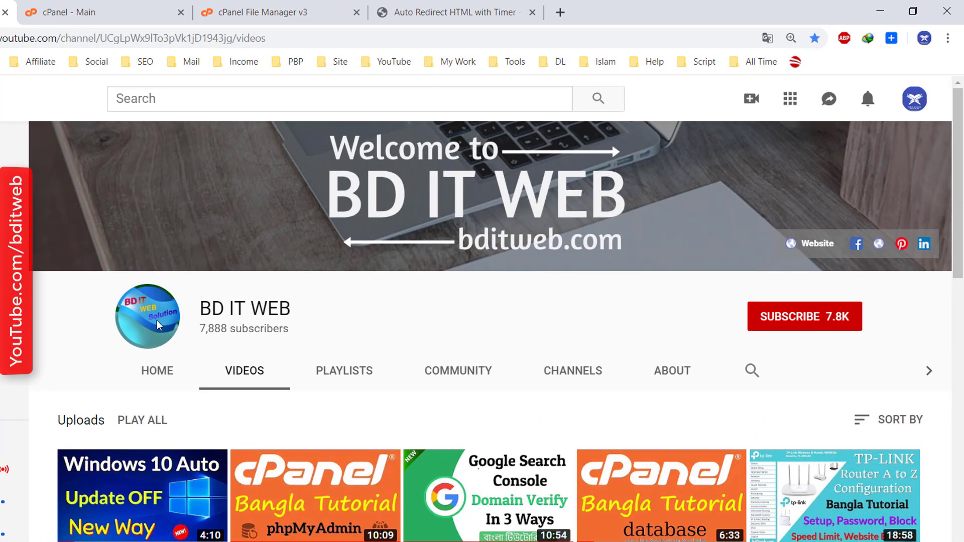
left_click(795, 326)
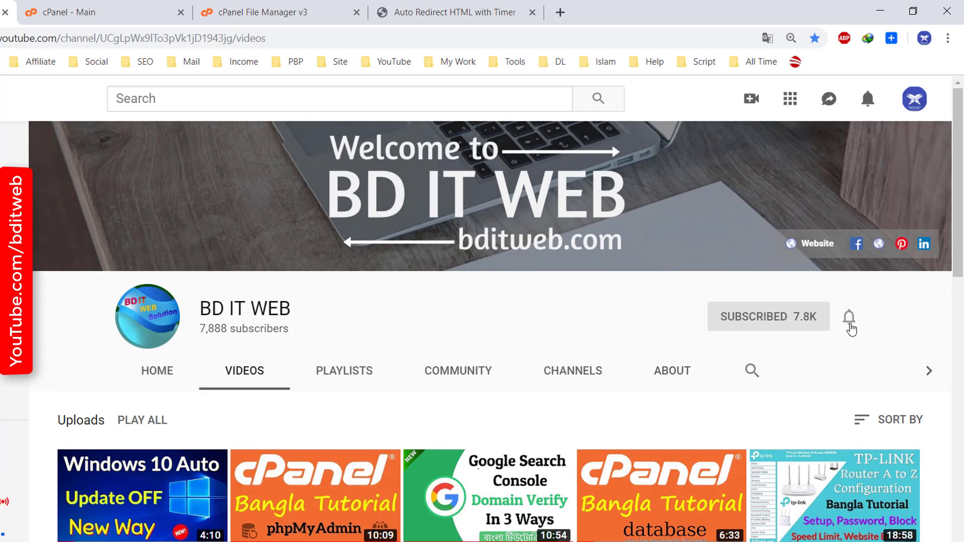
left_click(850, 320)
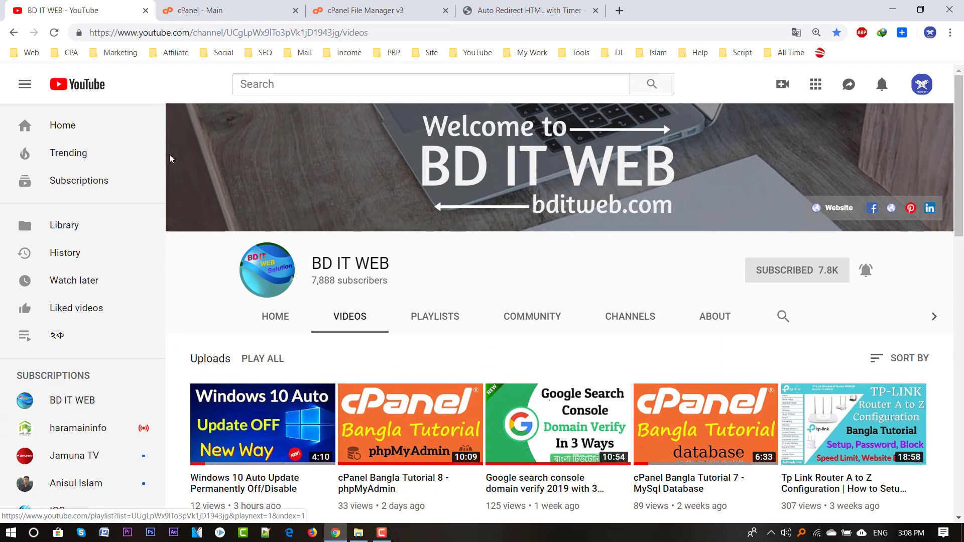
Switch to cPanel, open Redirects from the Domains section, and look over the type and domain fields of the Add Redirect form.
left_click(200, 16)
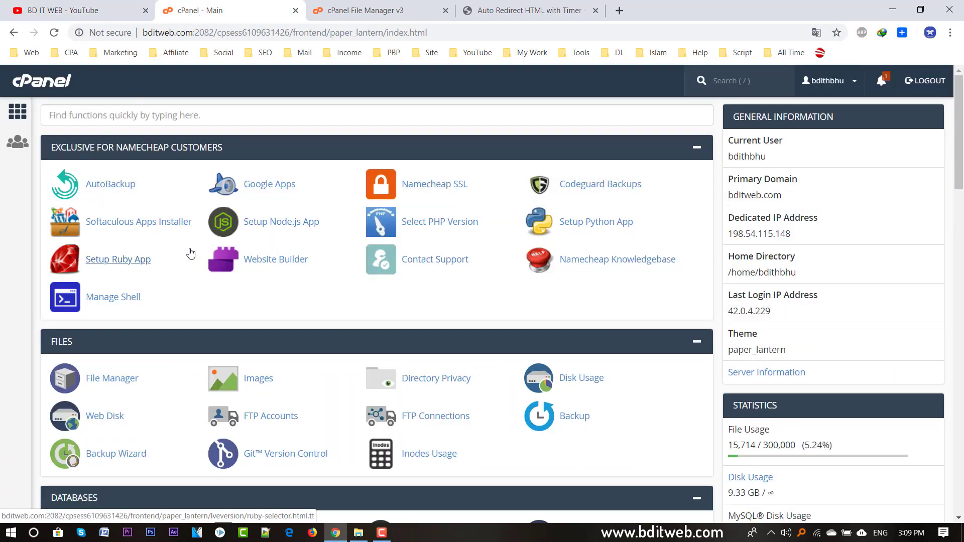
scroll(166, 251, "down", 3)
scroll(161, 252, "down", 4)
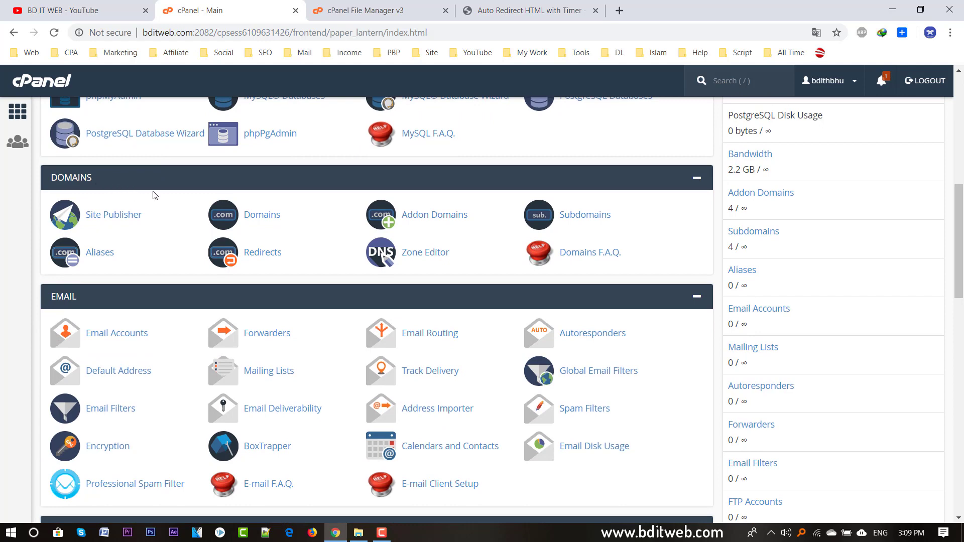
left_click(273, 256)
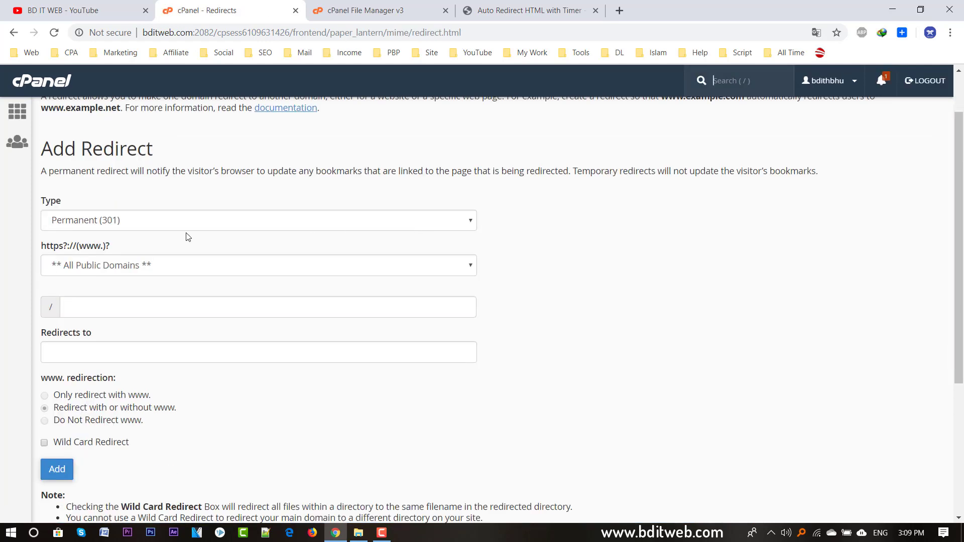
double_click(187, 236)
scroll(151, 229, "down", 1)
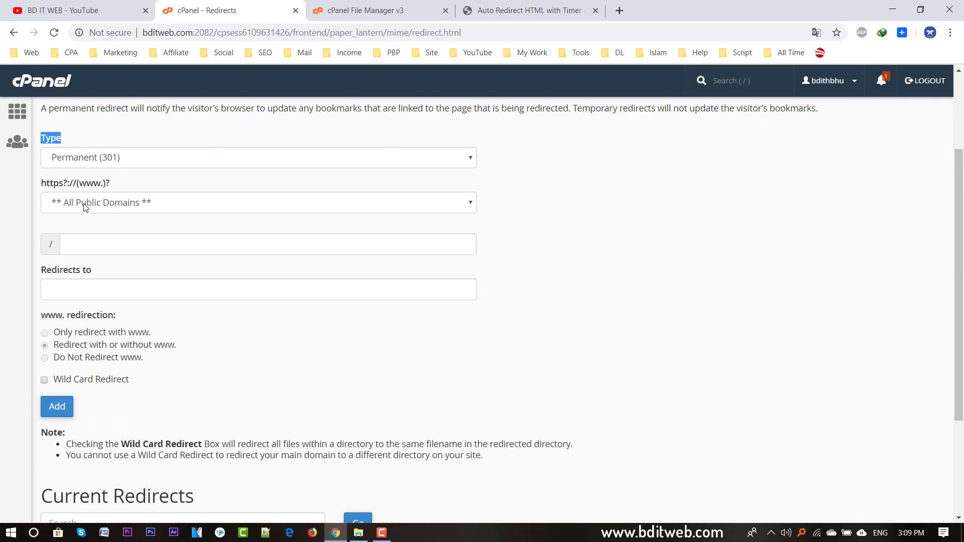
left_click_drag(37, 185, 124, 188)
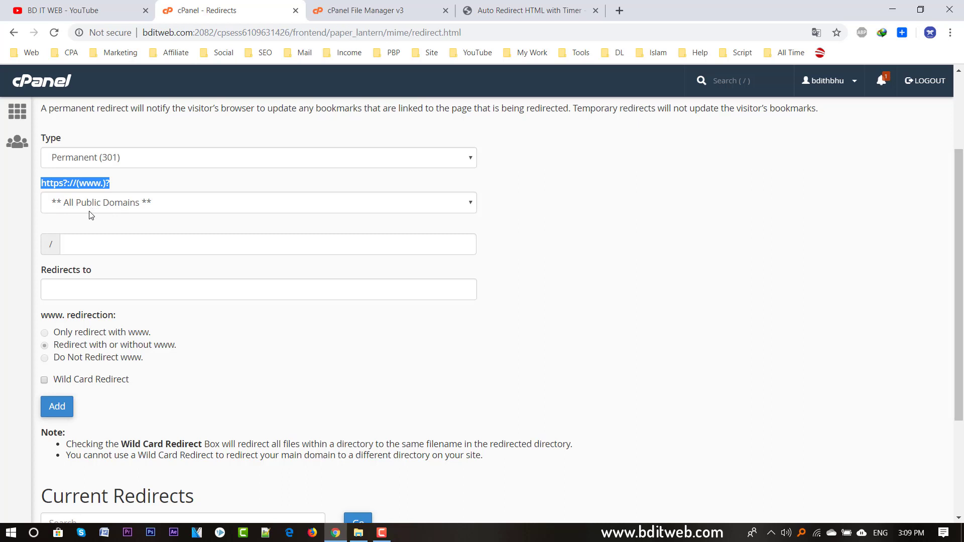
left_click(113, 205)
left_click(351, 201)
Open bditweb.com in a new browser tab and examine its address, headline and countdown.
left_click(620, 10)
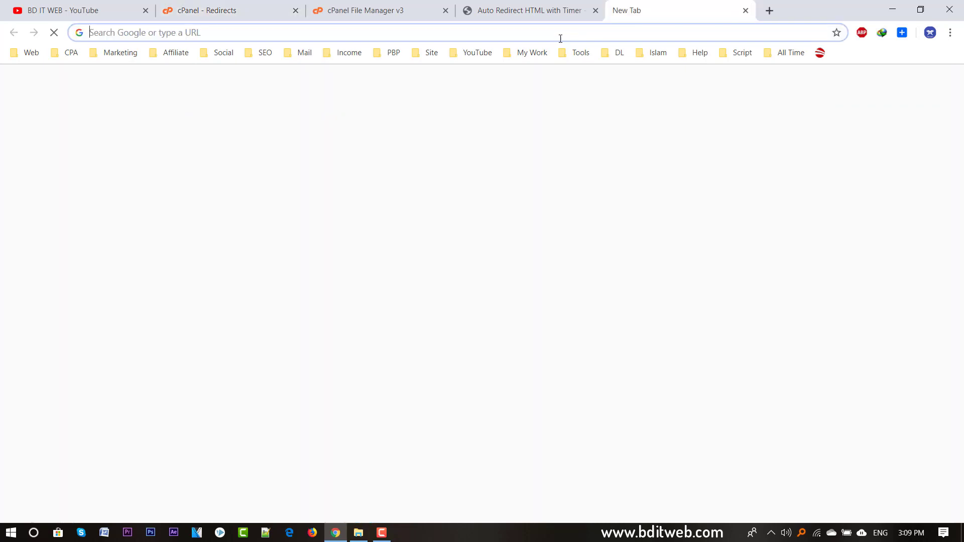
type("bditweb.com")
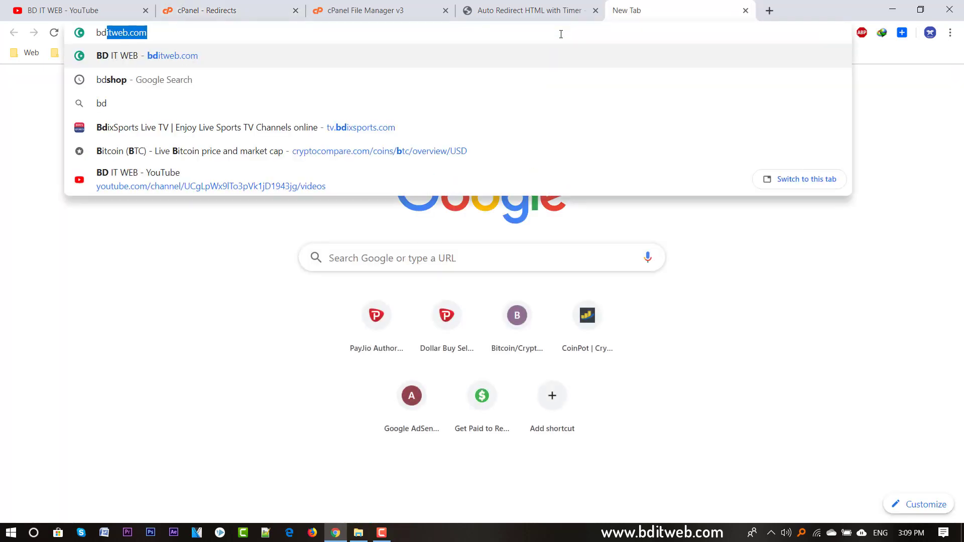
key("Return")
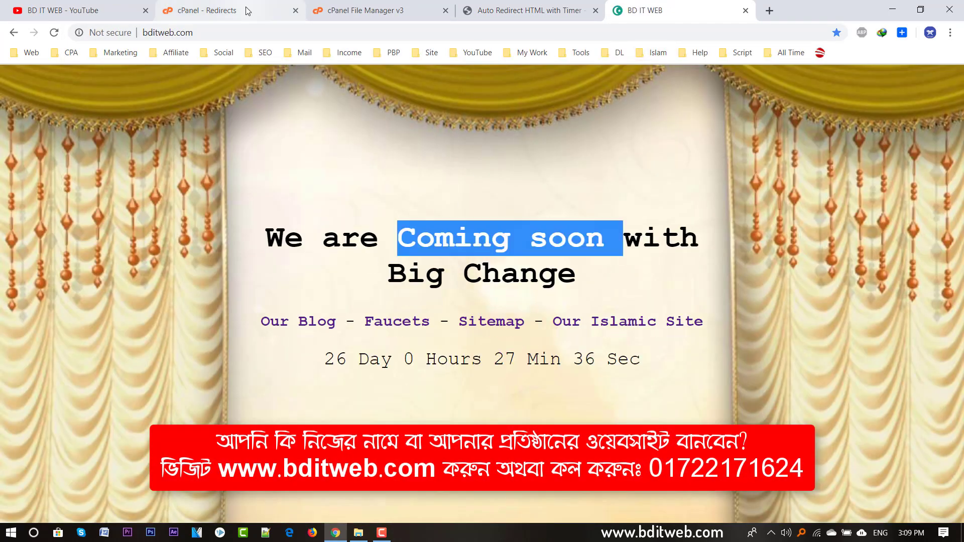
left_click(201, 33)
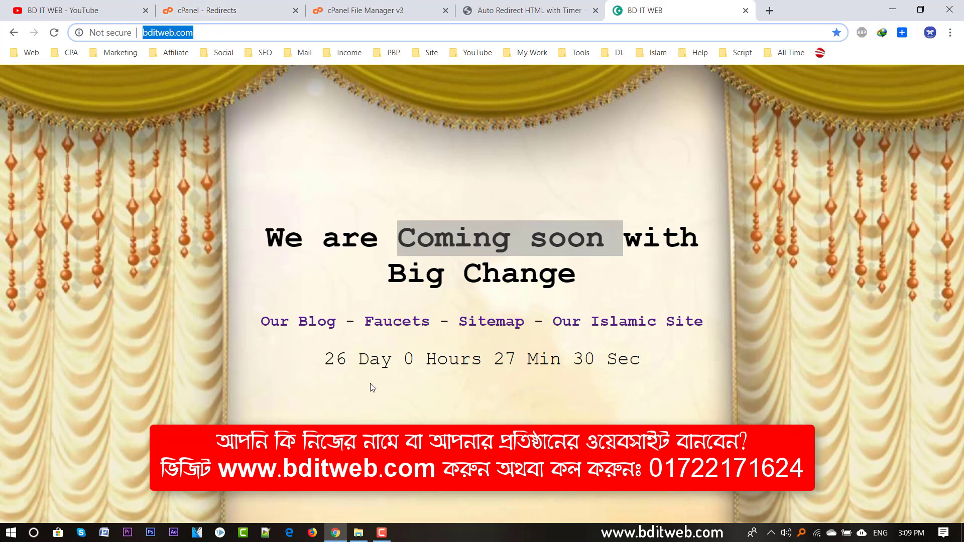
left_click_drag(327, 362, 415, 363)
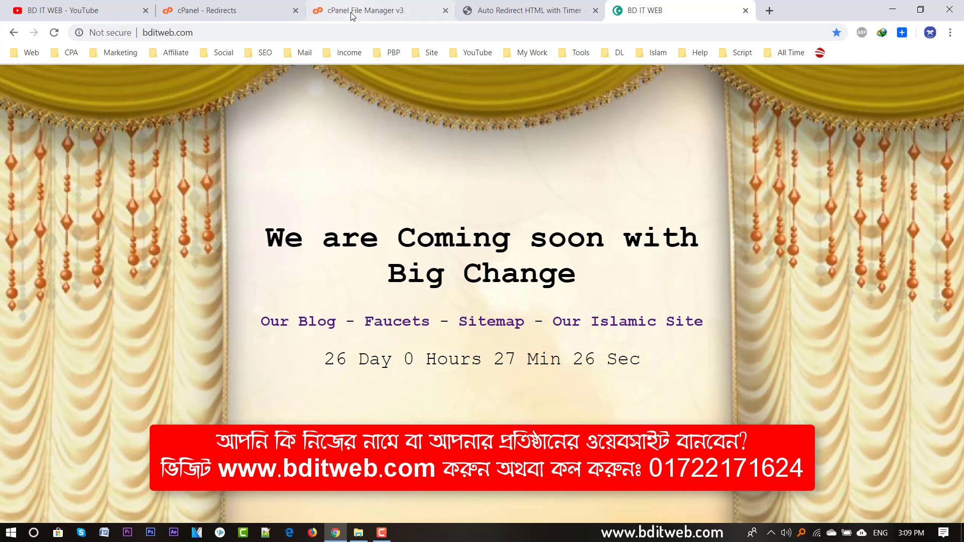
left_click(394, 14)
left_click(695, 10)
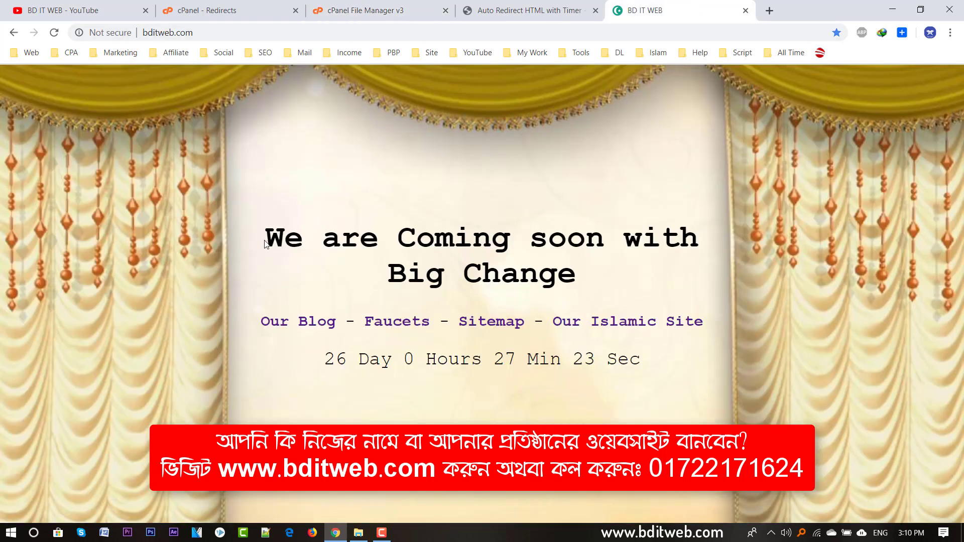
left_click_drag(265, 240, 638, 240)
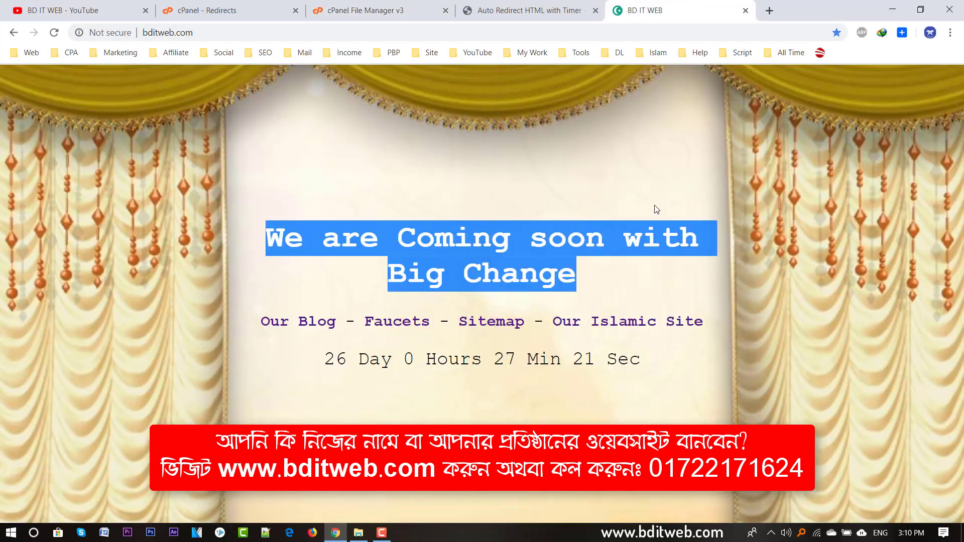
double_click(508, 257)
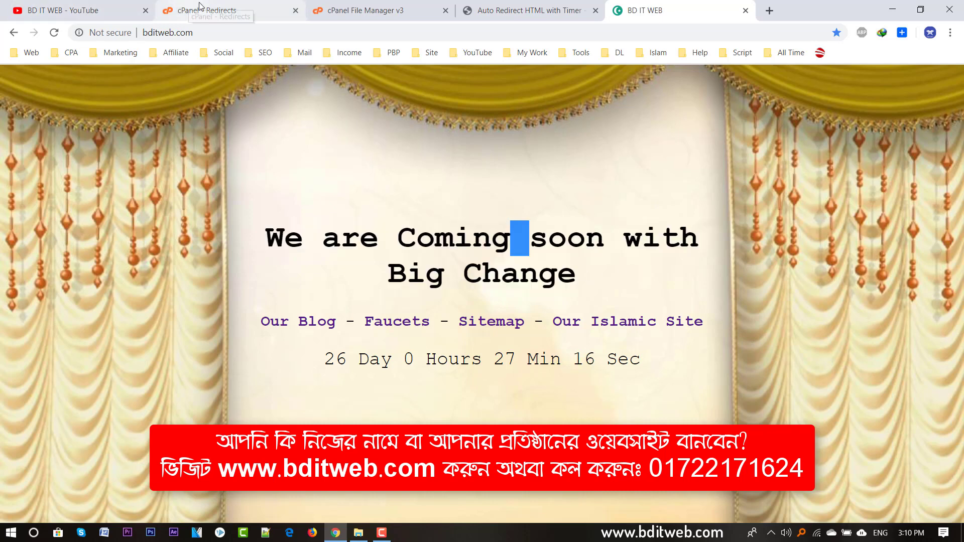
Return to cPanel's Add Redirect form and choose bditweb.com as the domain to redirect.
left_click(221, 12)
scroll(196, 138, "down", 1)
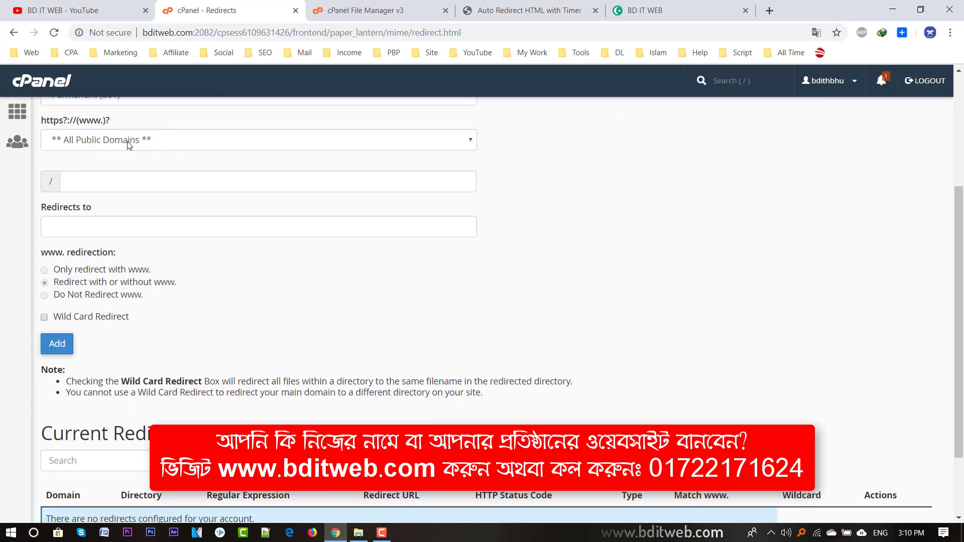
left_click(96, 144)
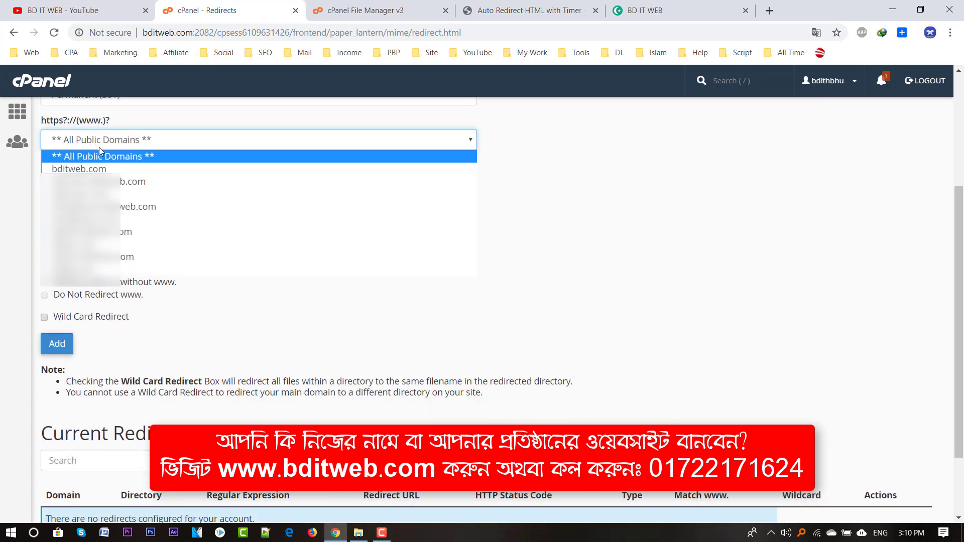
left_click(103, 169)
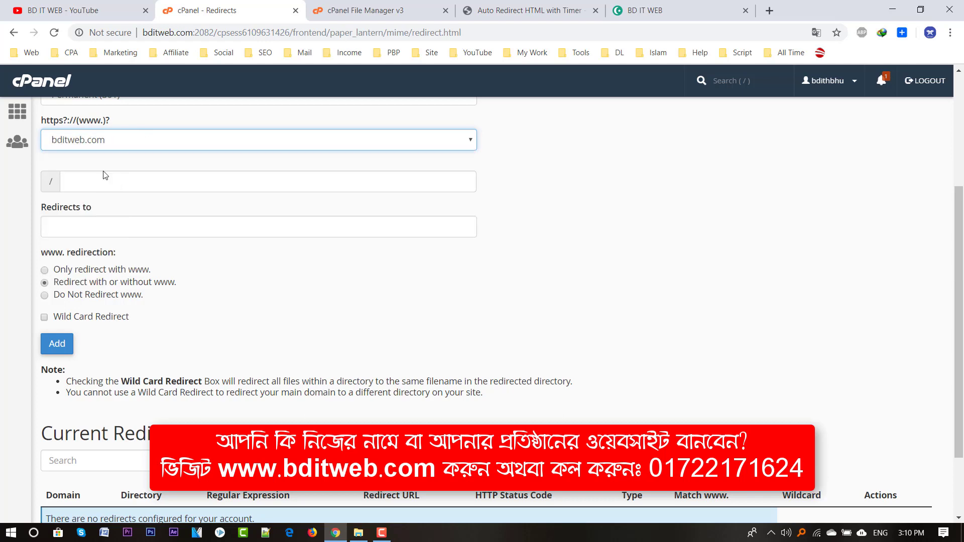
left_click(75, 219)
left_click(648, 10)
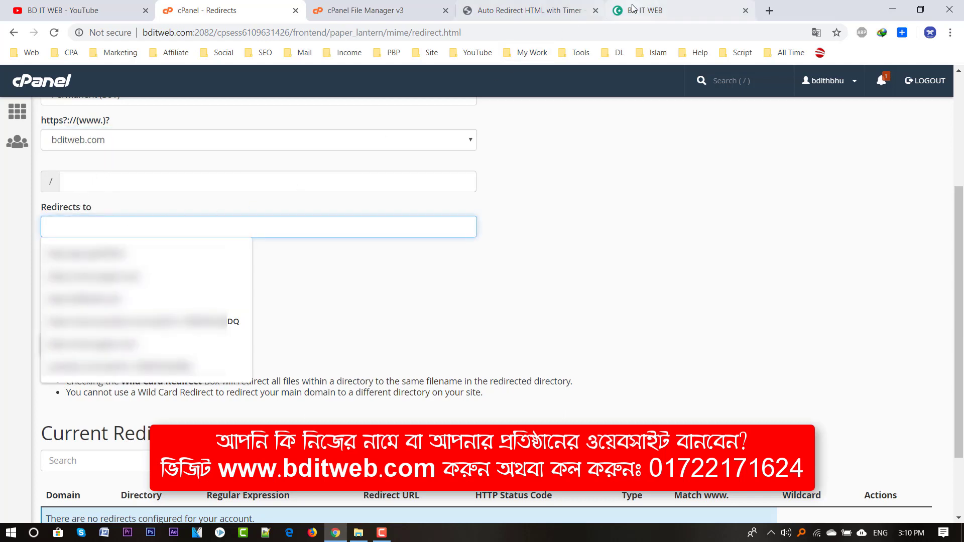
left_click(203, 11)
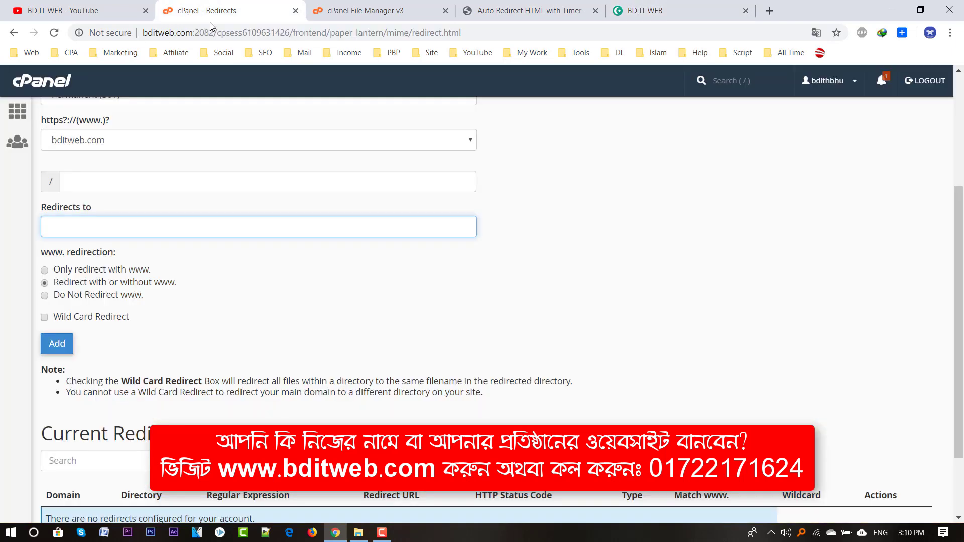
left_click(94, 228)
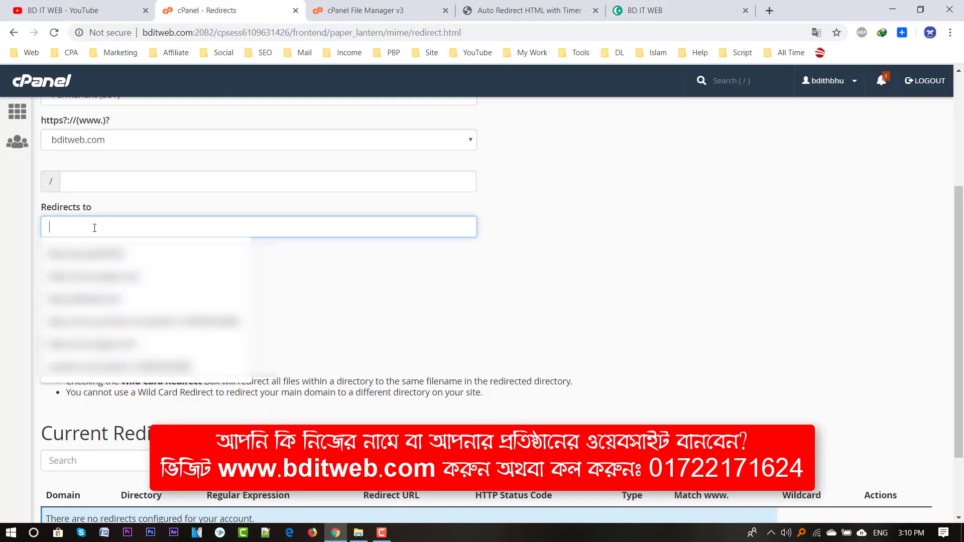
type("ht")
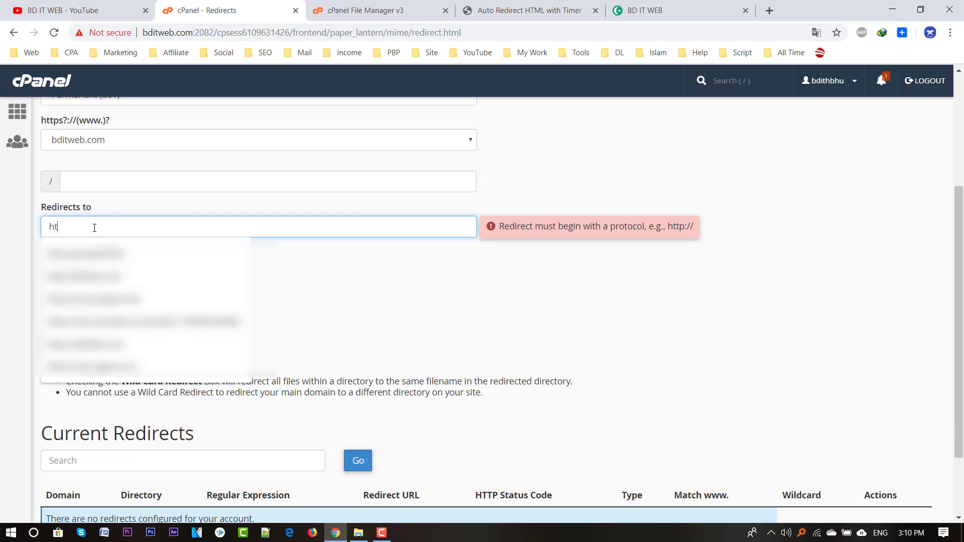
type("tps://")
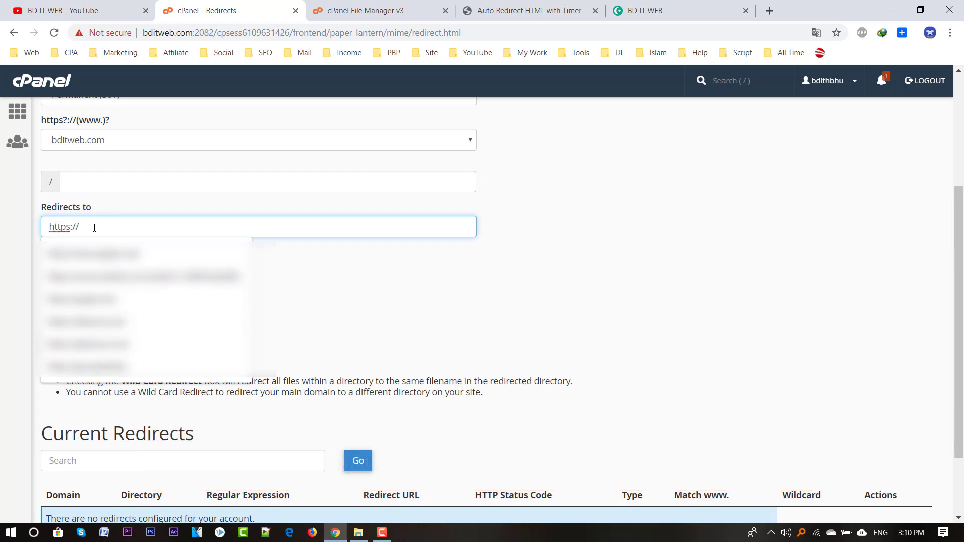
type("alquran")
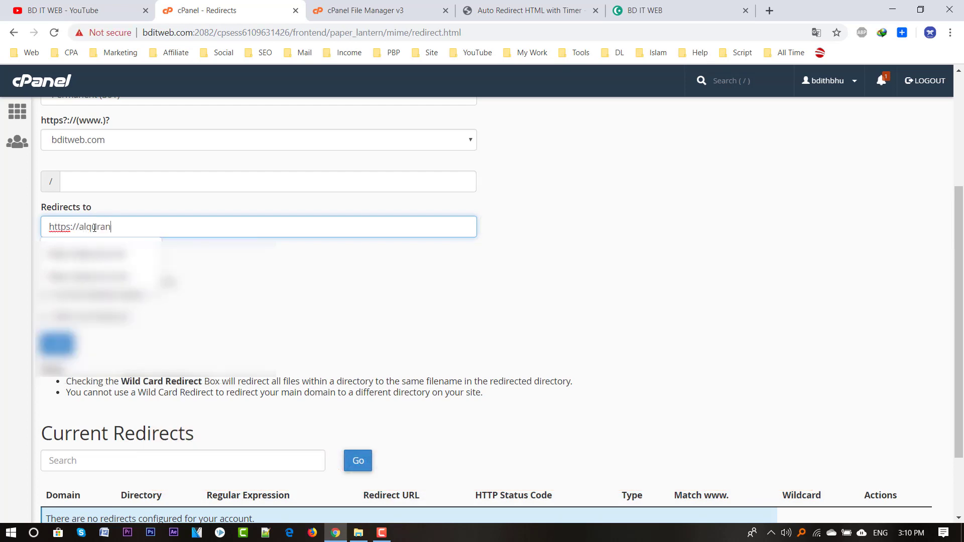
type("s.com")
left_click(227, 301)
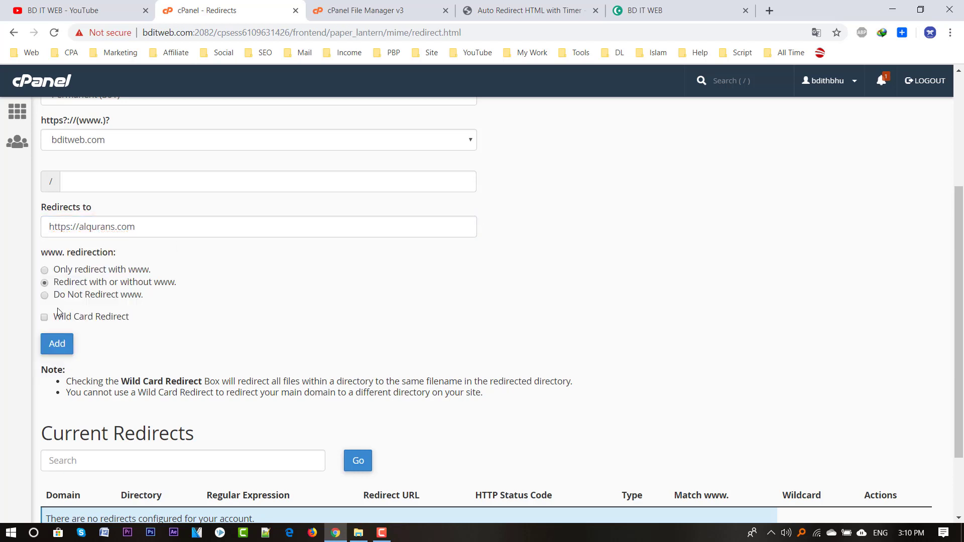
left_click(57, 344)
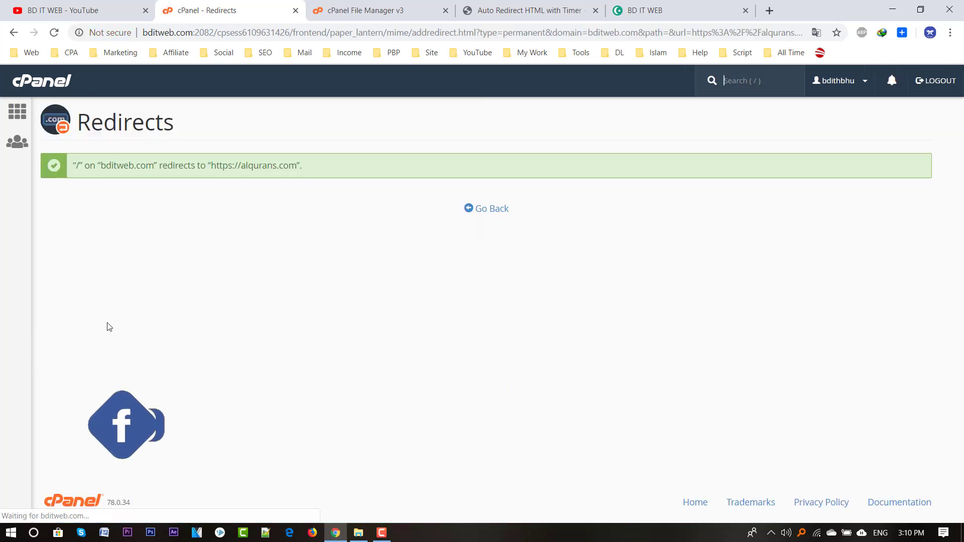
Go back to the Redirects page and review the domain and redirect URL under Current Redirects.
left_click(492, 211)
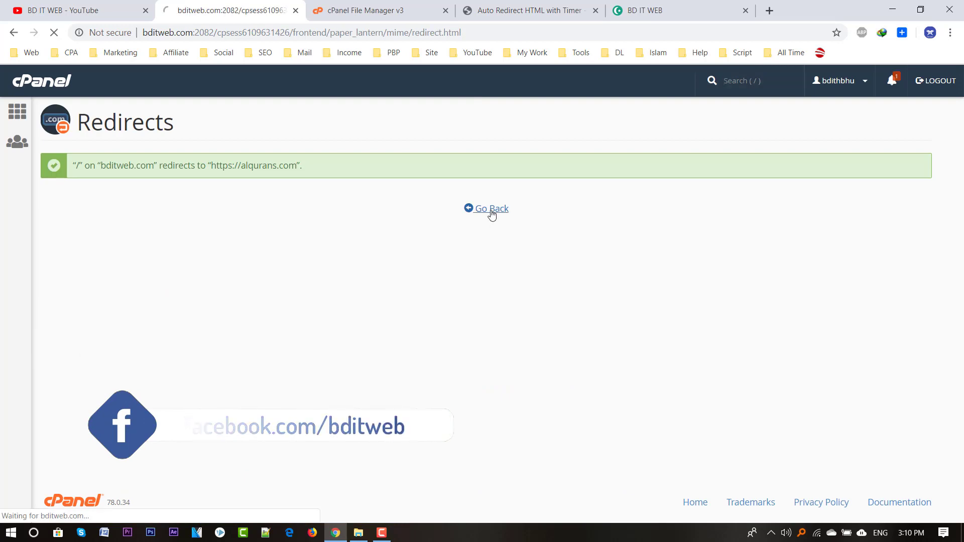
scroll(231, 317, "down", 6)
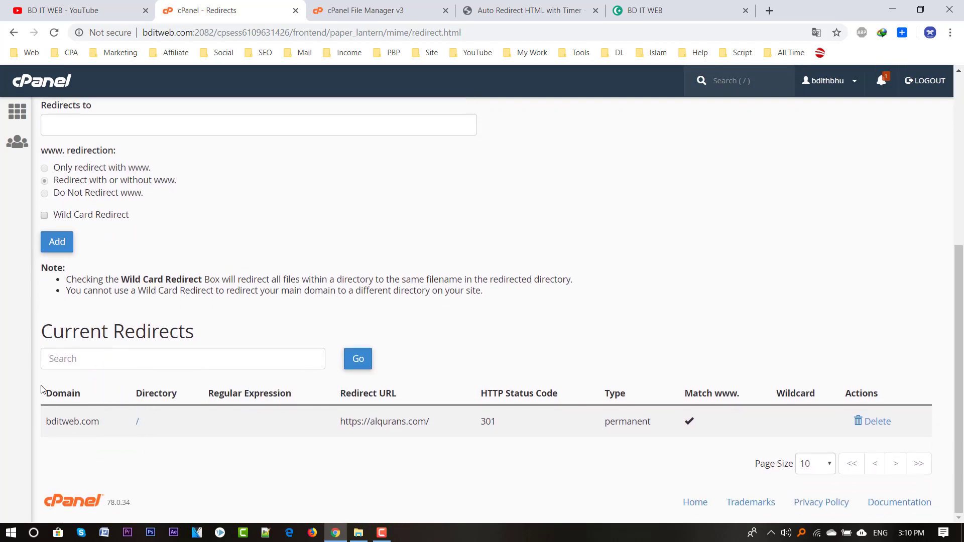
left_click_drag(42, 389, 77, 391)
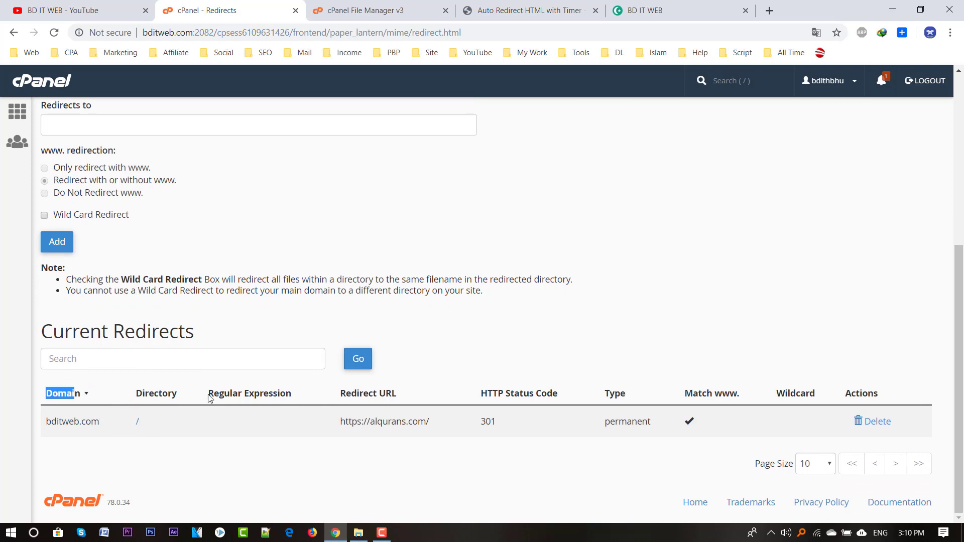
left_click_drag(340, 394, 405, 392)
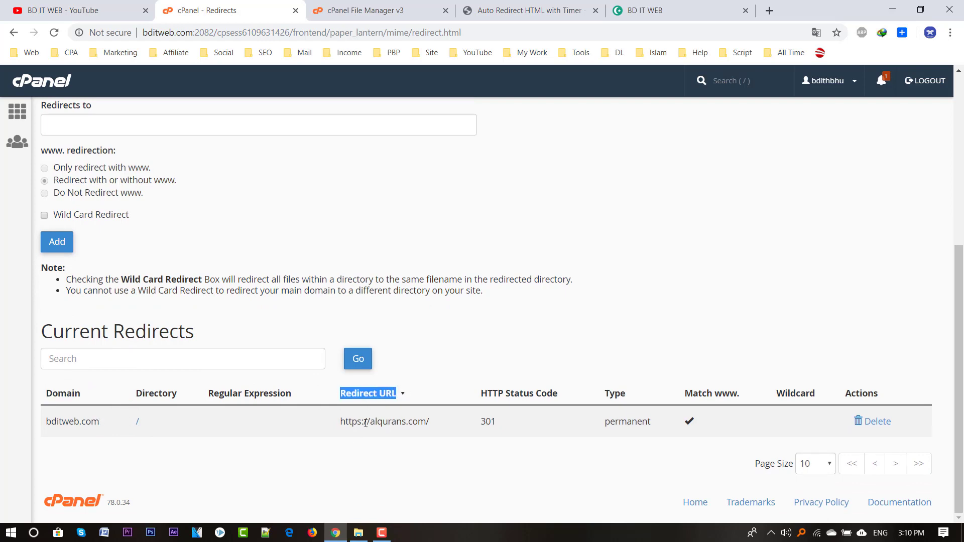
left_click_drag(341, 421, 429, 421)
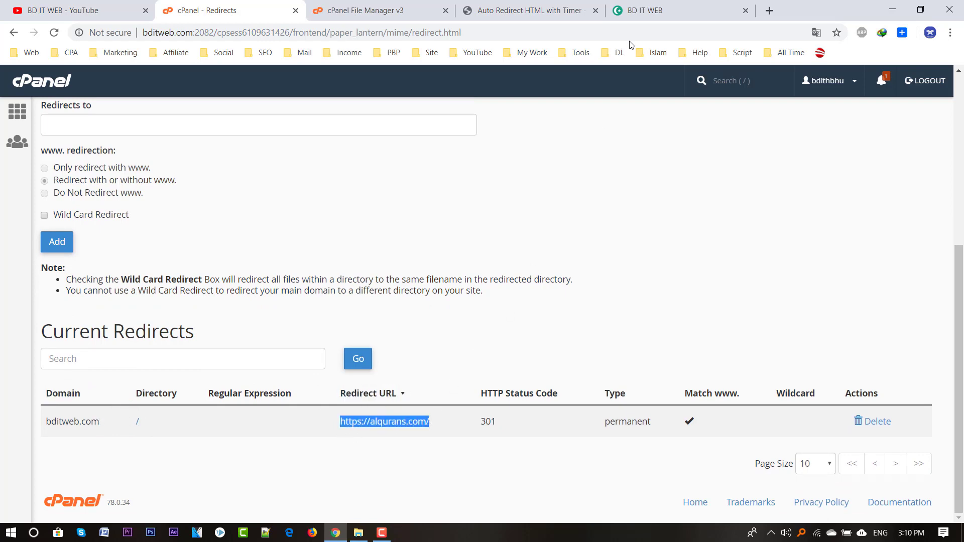
Reload bditweb.com in its browser tab to test the redirect, and examine the address and page that load.
left_click(653, 11)
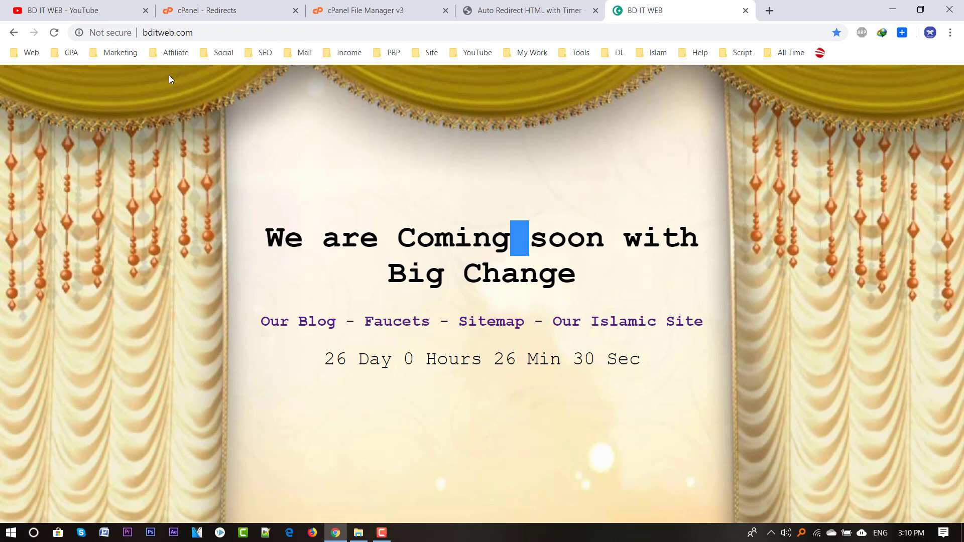
double_click(160, 33)
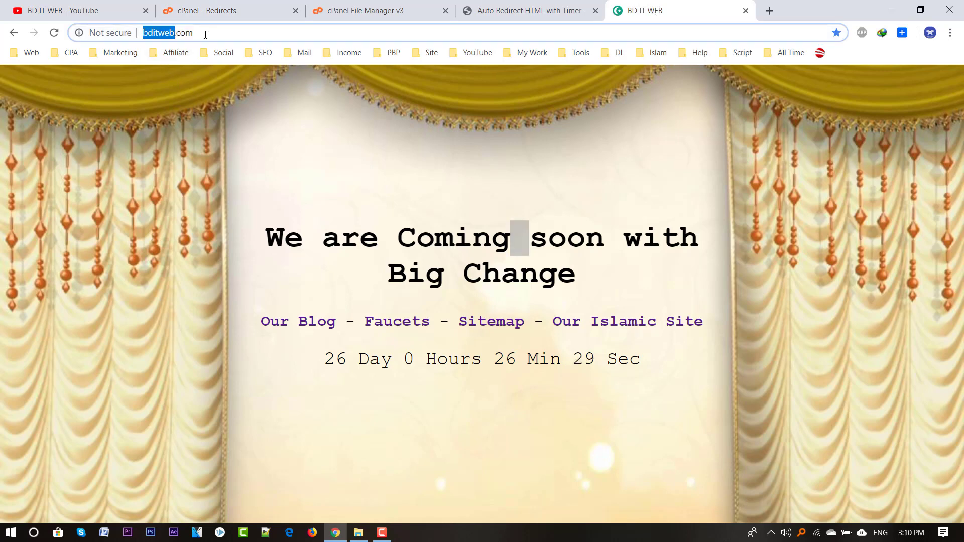
left_click(53, 36)
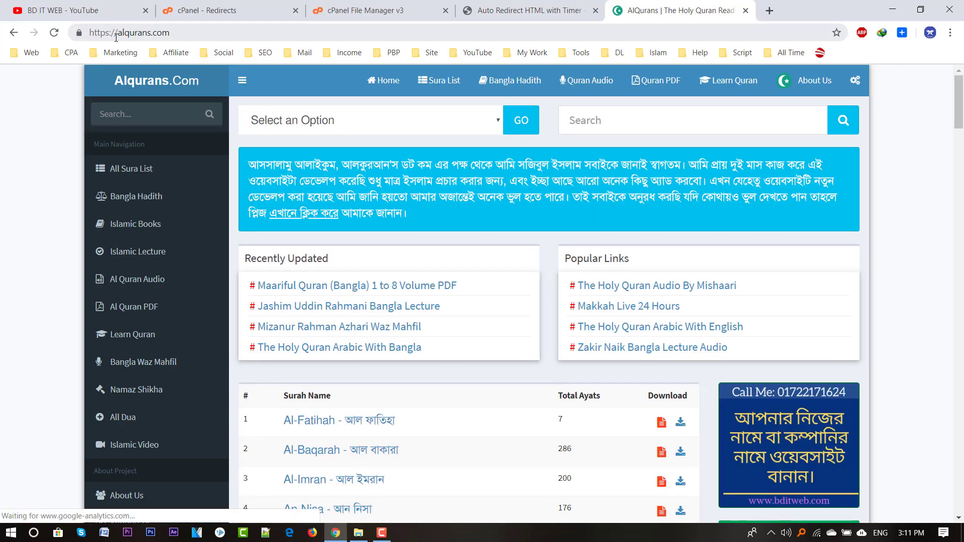
double_click(167, 33)
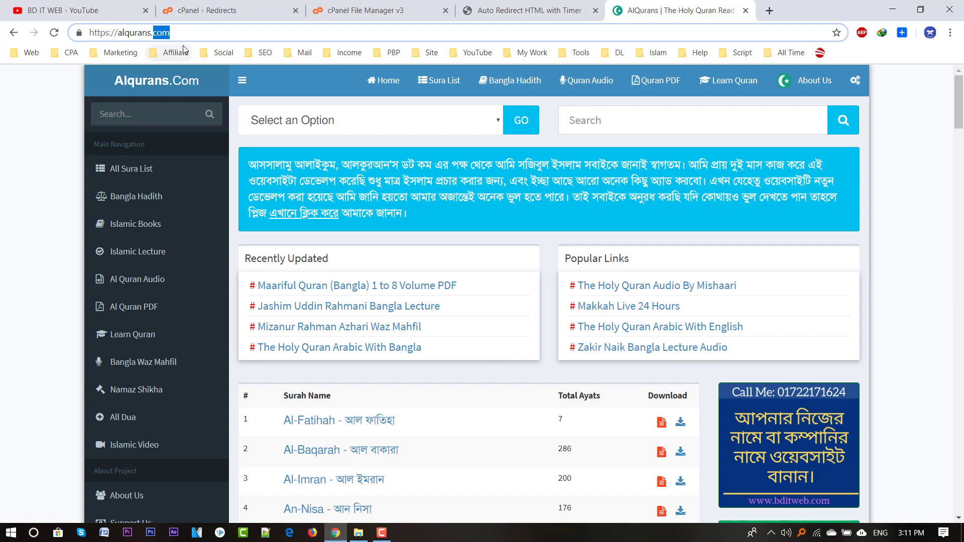
scroll(458, 327, "down", 9)
scroll(458, 327, "up", 9)
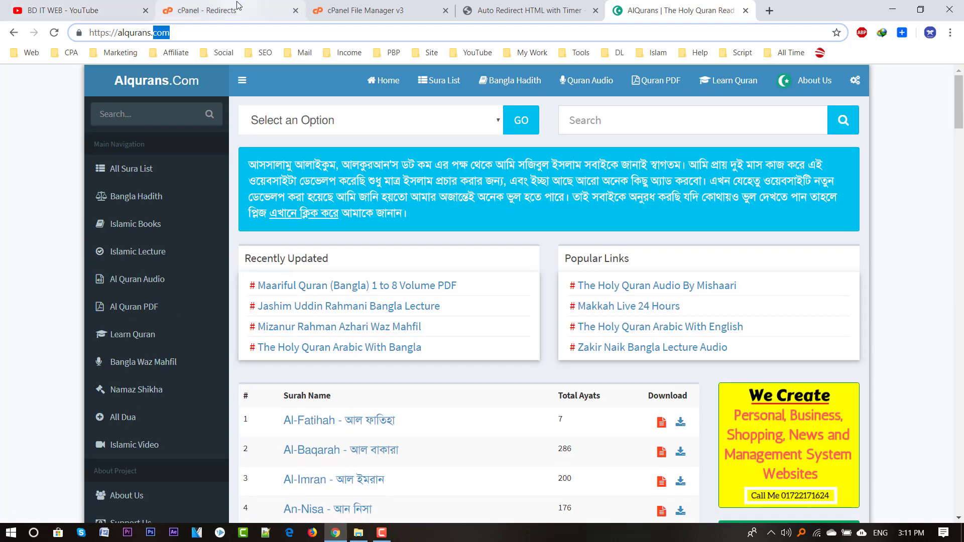
left_click(239, 7)
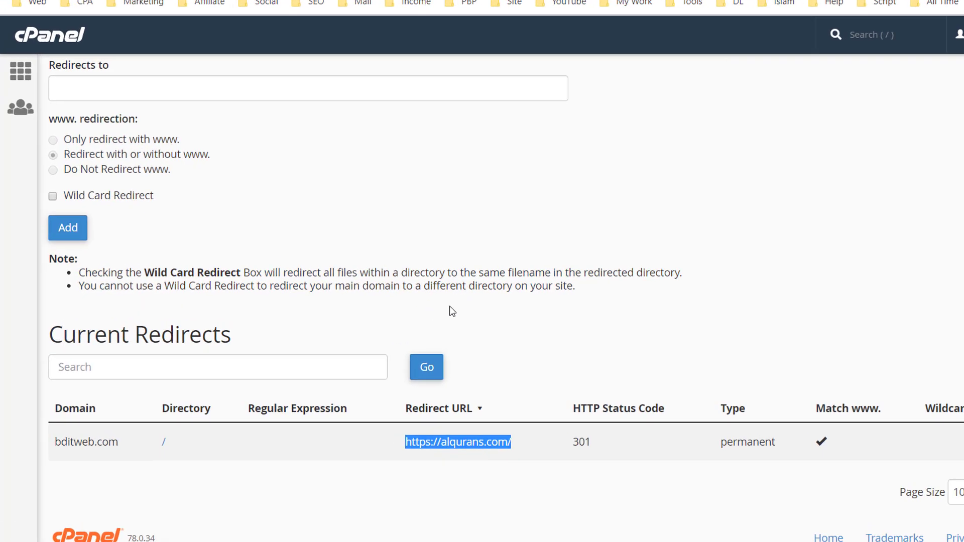
scroll(371, 301, "up", 3)
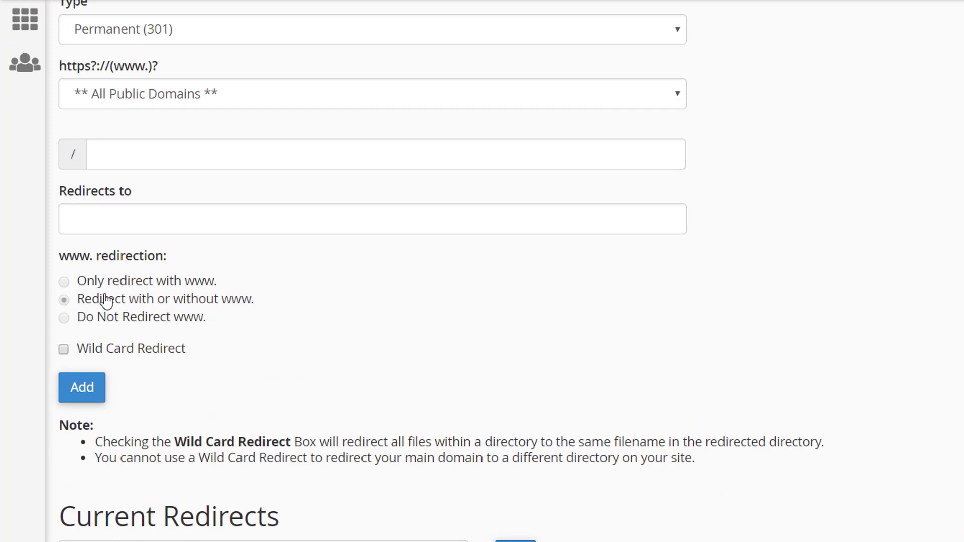
double_click(206, 282)
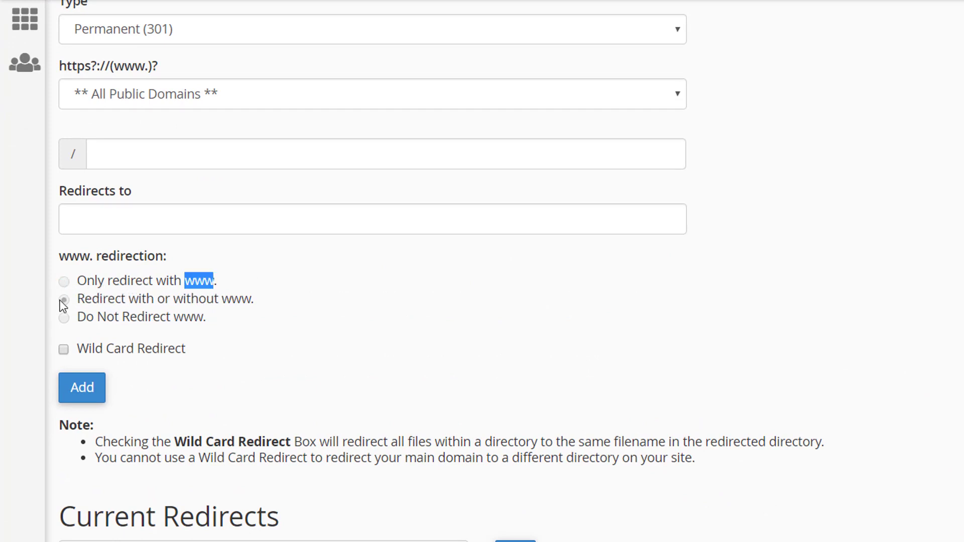
left_click(137, 95)
left_click(151, 96)
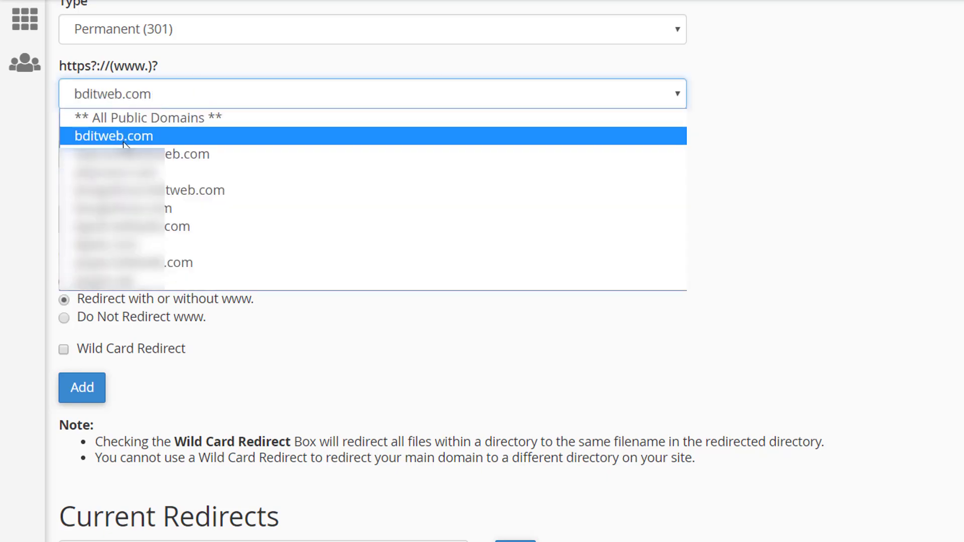
left_click(101, 133)
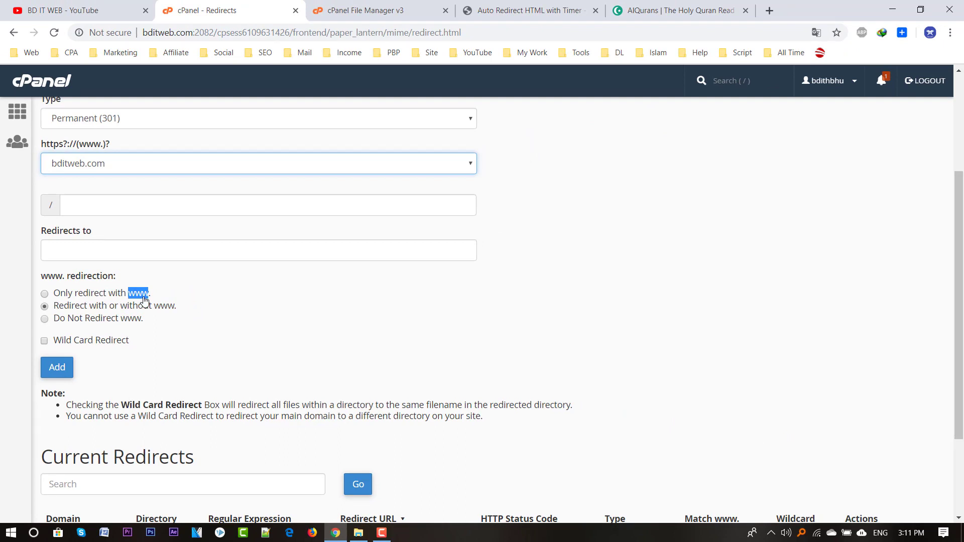
left_click(153, 295)
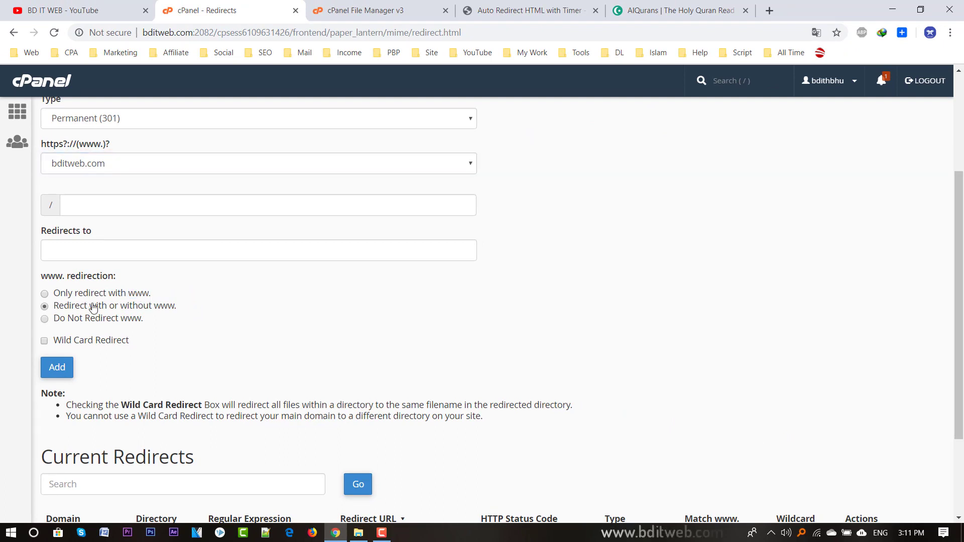
left_click(44, 294)
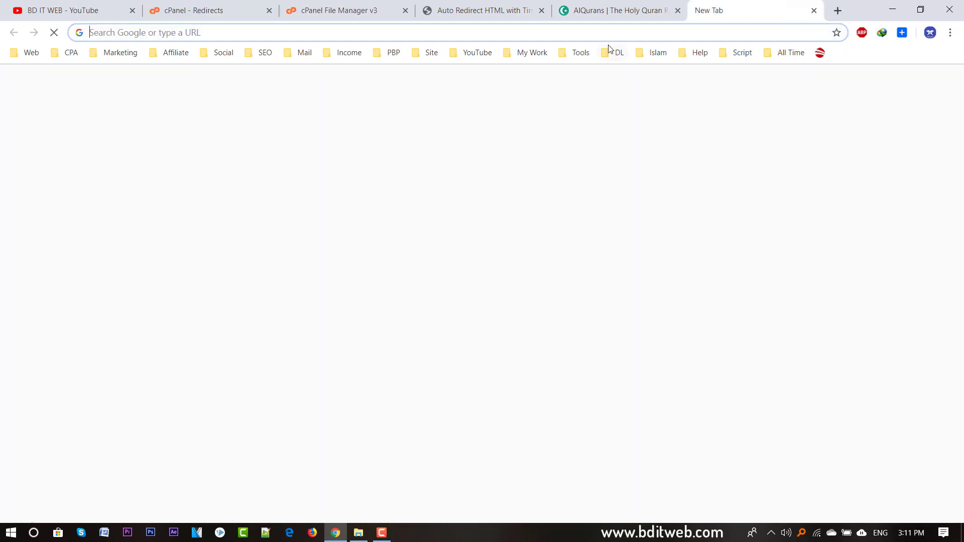
key("ctrl+t")
type("w")
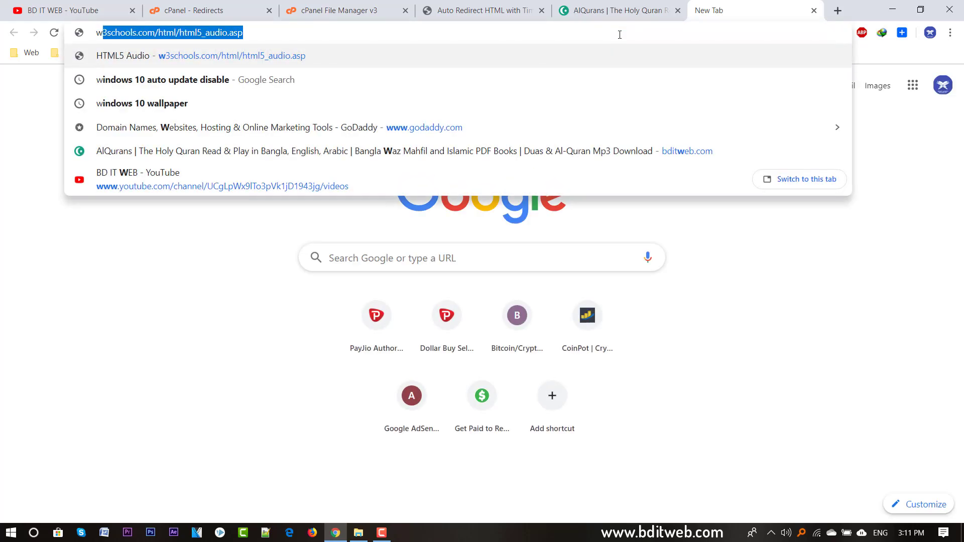
type("ww.n")
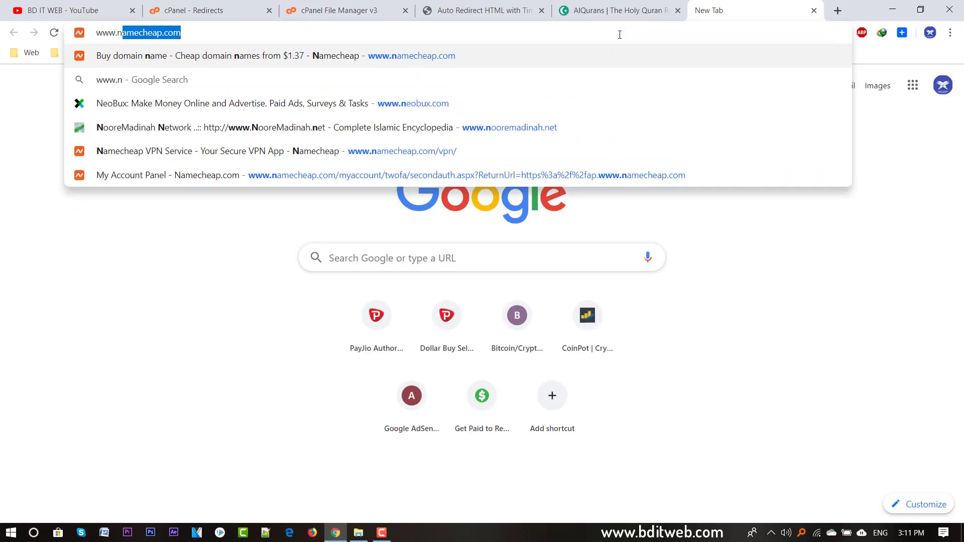
type("bditweb.com")
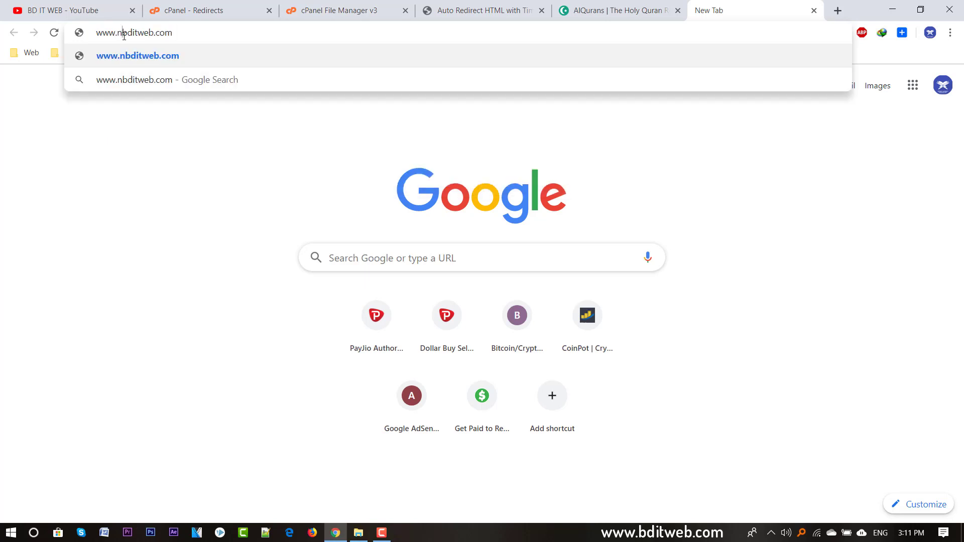
key("BackSpace")
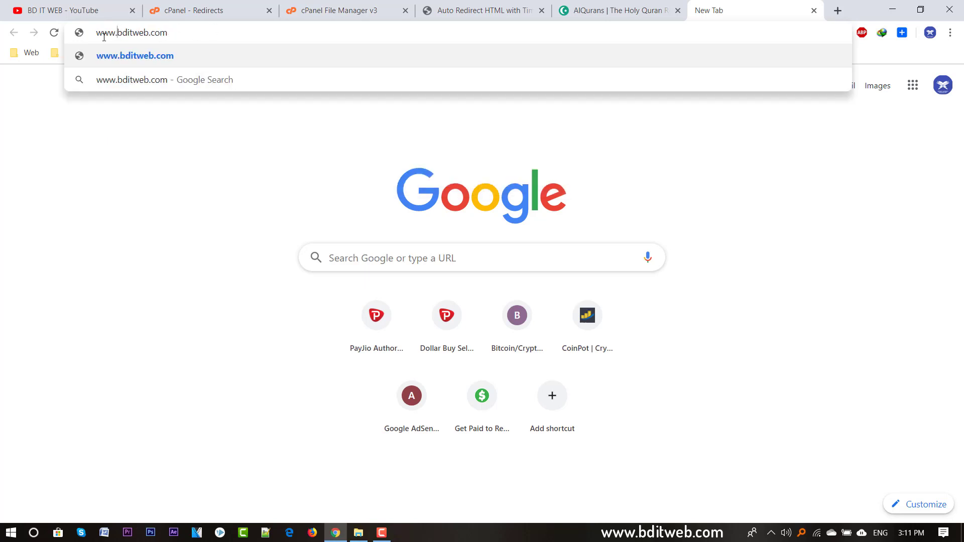
double_click(114, 36)
left_click(191, 11)
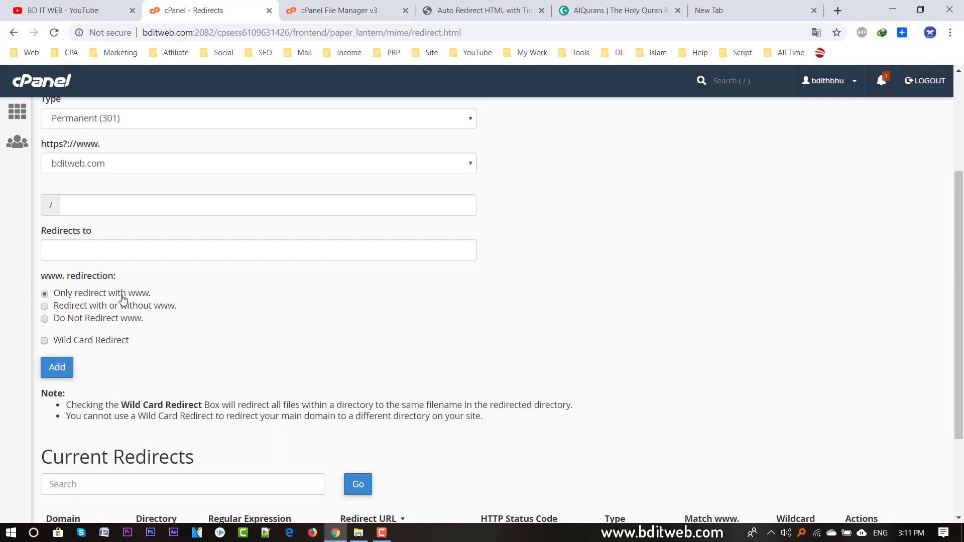
left_click(90, 249)
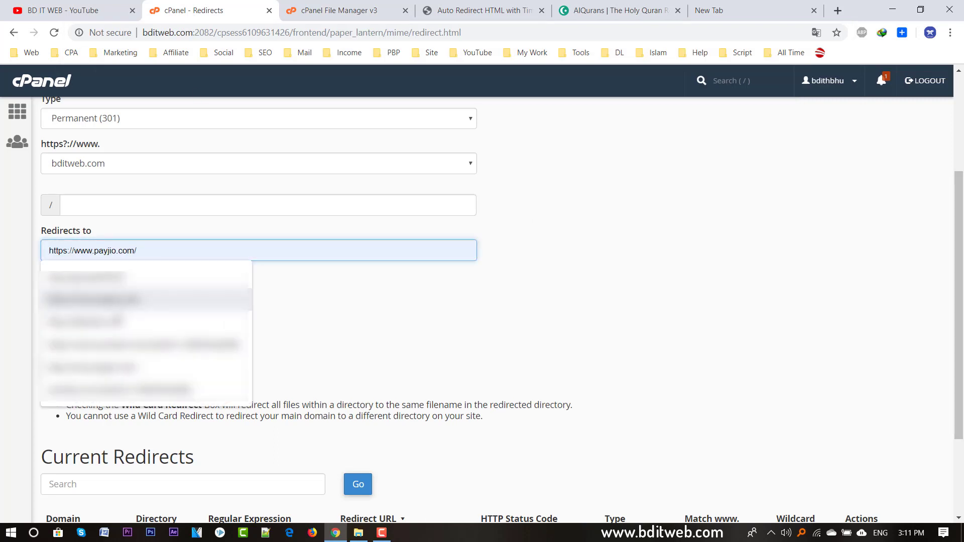
type("https://alqurans.co")
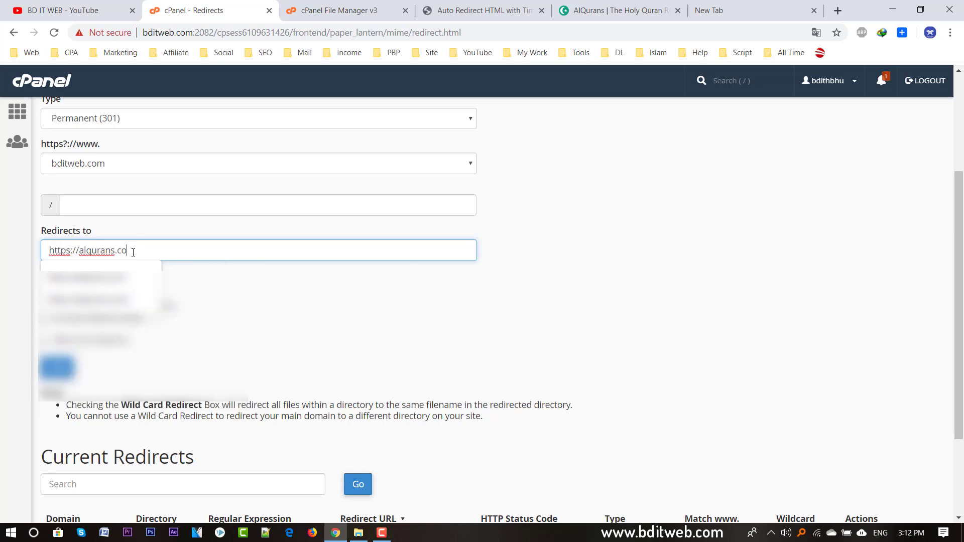
key("ctrl+a")
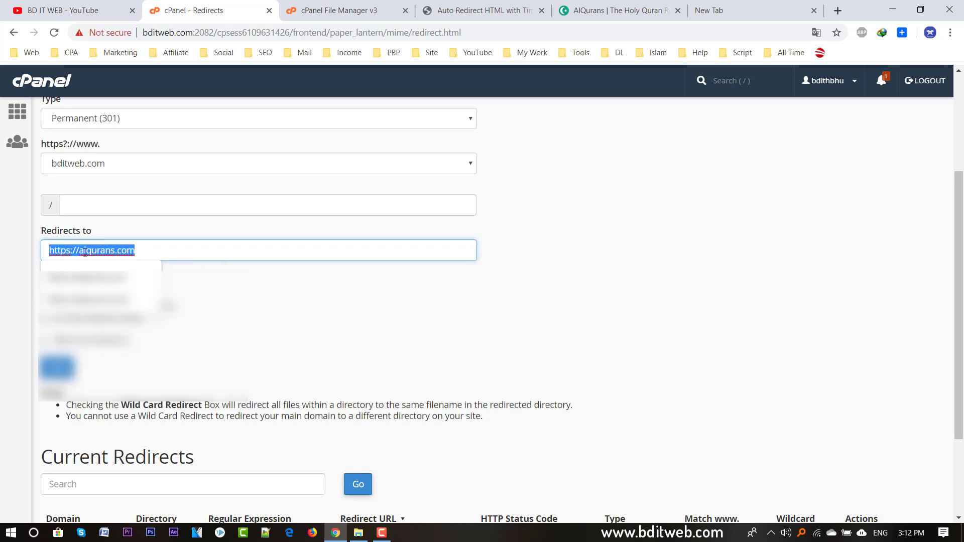
right_click(85, 250)
left_click(125, 304)
left_click(284, 303)
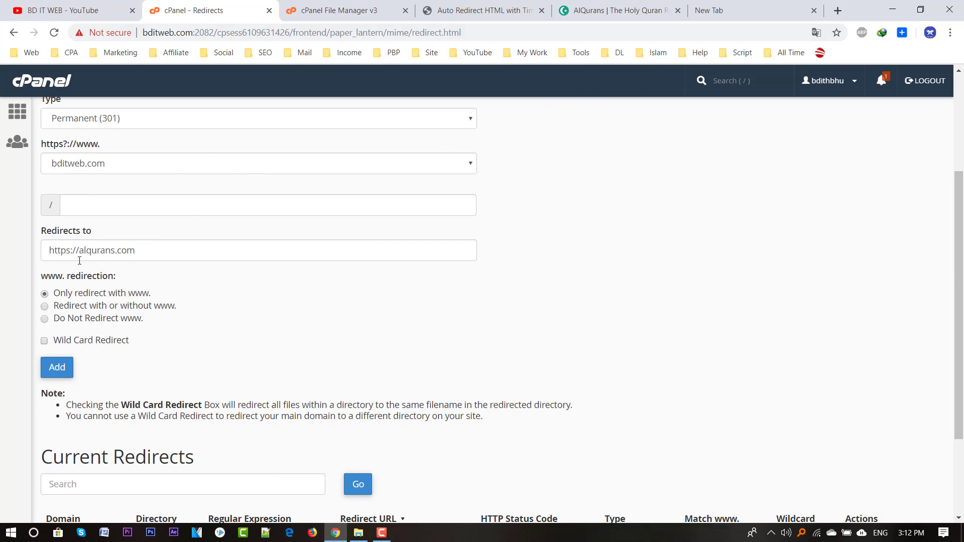
double_click(94, 254)
key("ctrl+a")
left_click(189, 326)
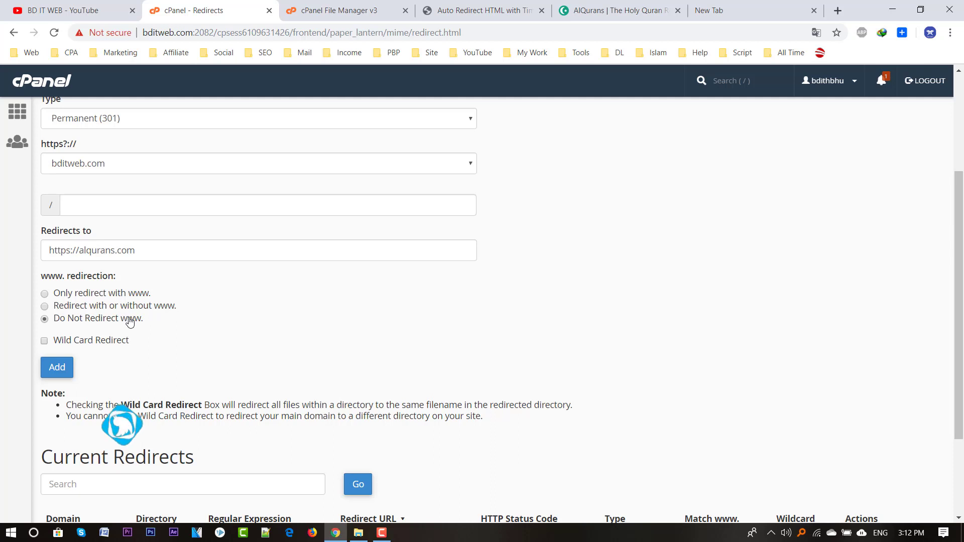
left_click(79, 309)
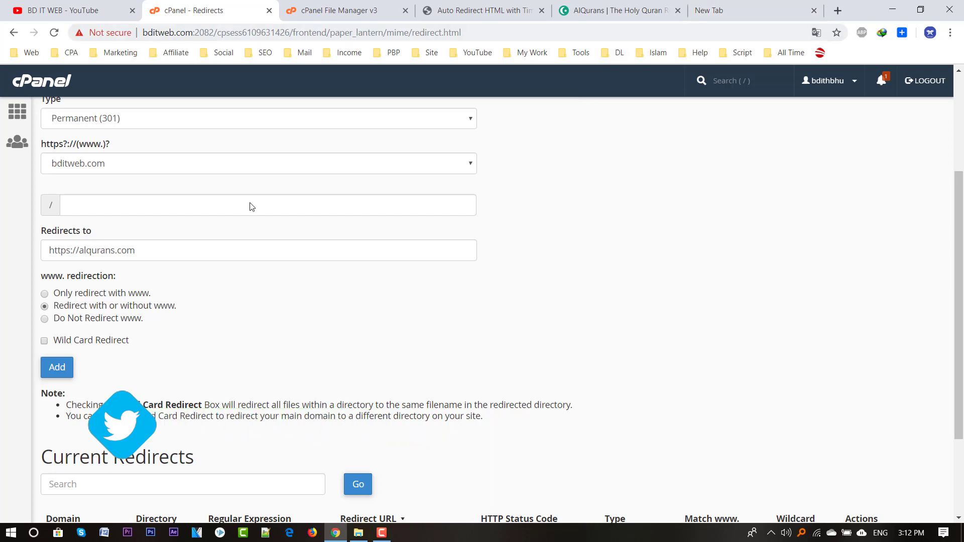
left_click(100, 251)
left_click(305, 294)
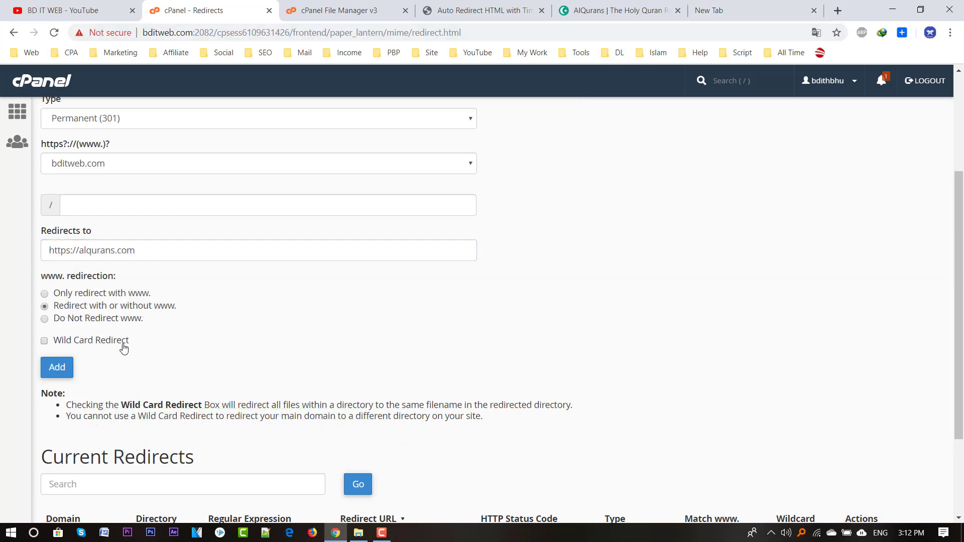
double_click(92, 251)
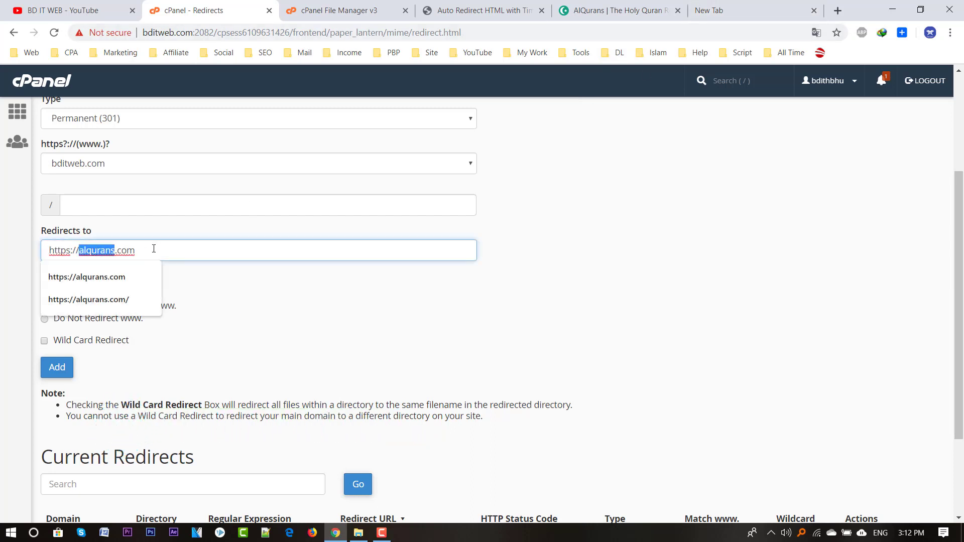
left_click(332, 282)
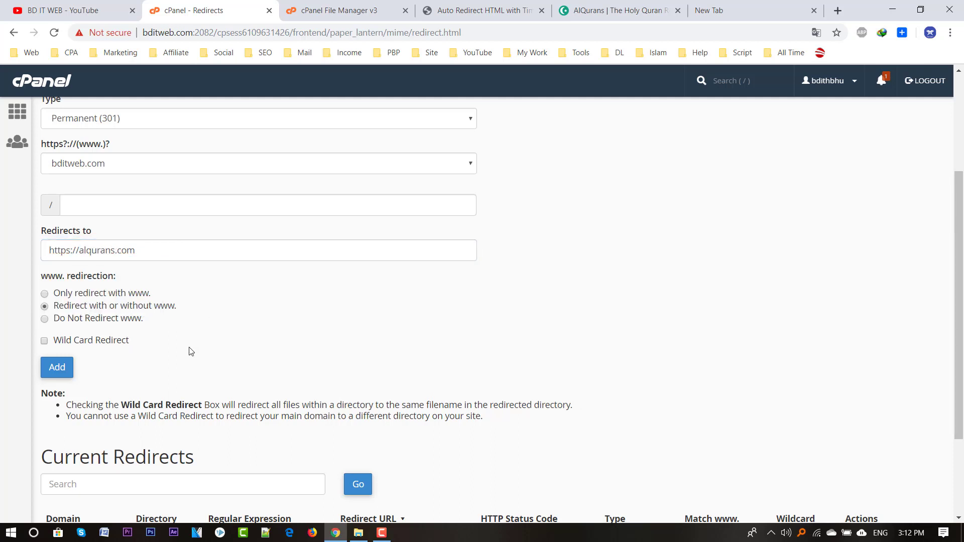
Switch to cPanel File Manager and examine the public_html/atest folder path and its contents.
left_click(340, 19)
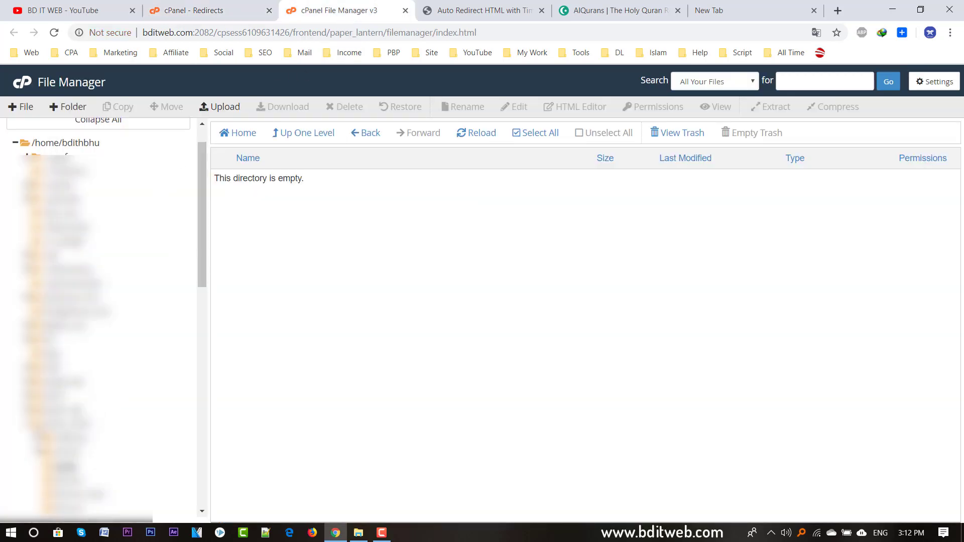
scroll(150, 409, "up", 2)
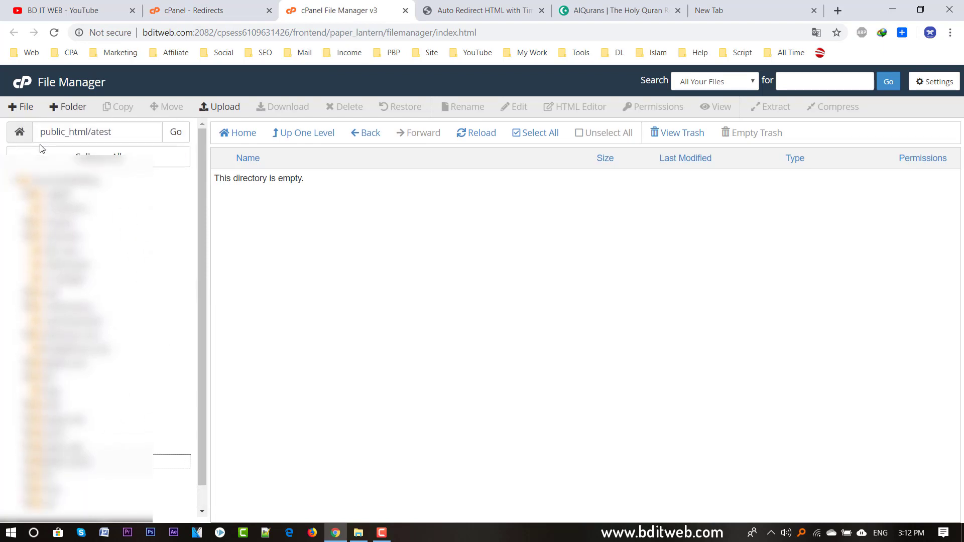
left_click_drag(41, 134, 89, 135)
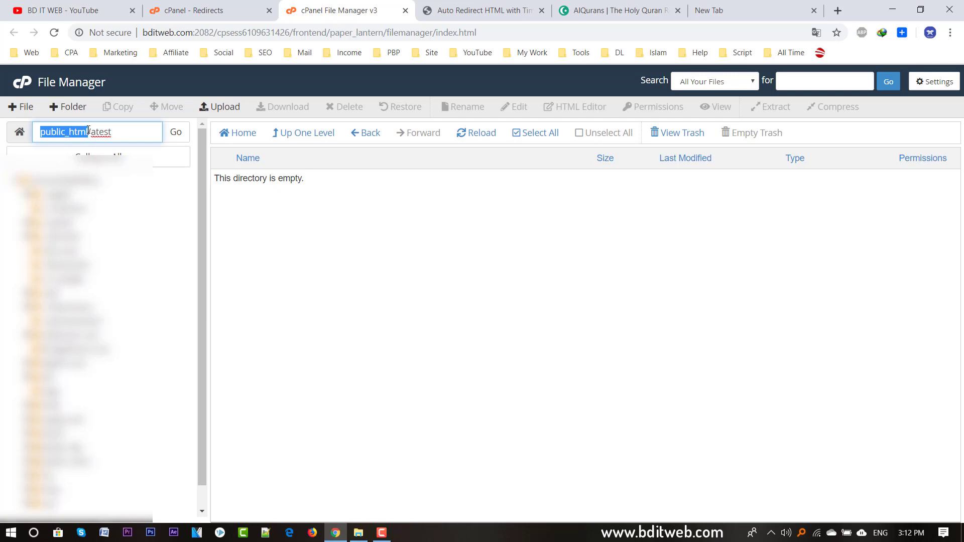
left_click(89, 132)
left_click_drag(92, 131, 114, 133)
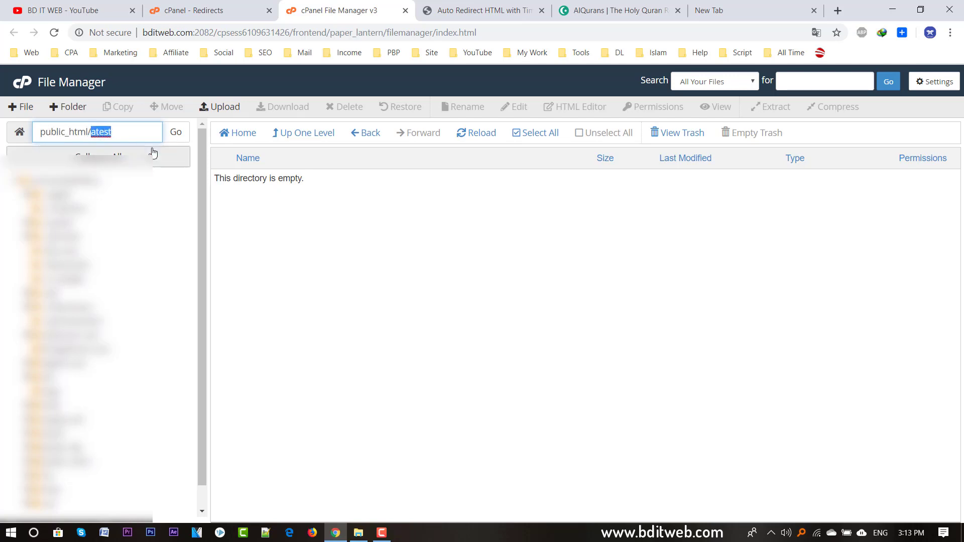
left_click(133, 133)
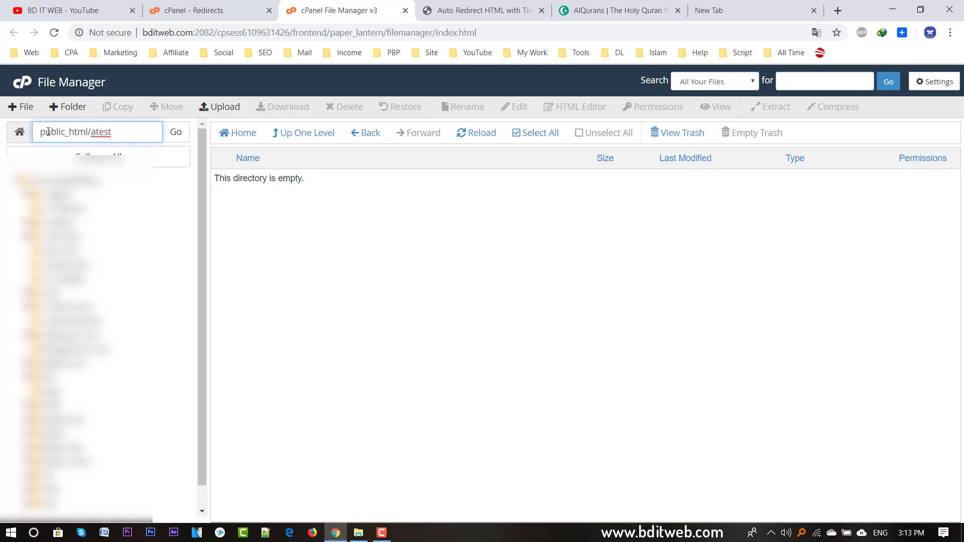
left_click(173, 130)
Return to the redirect form and set the path to redirect on bditweb.com to atest.
left_click(194, 10)
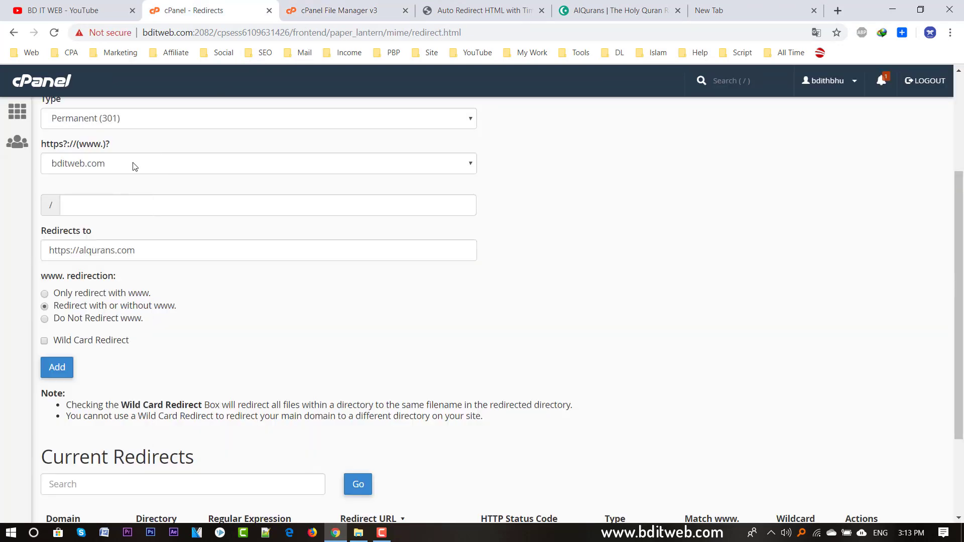
left_click(142, 164)
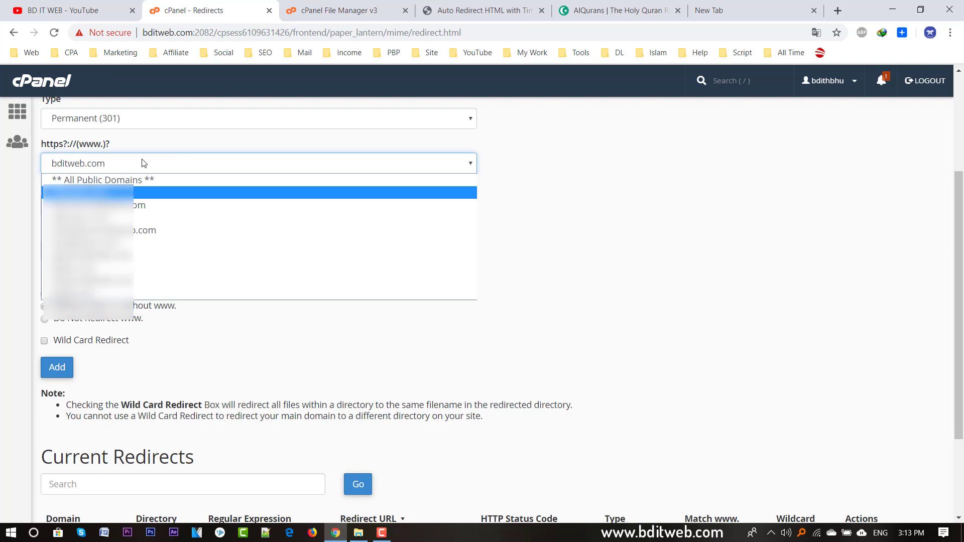
left_click(86, 205)
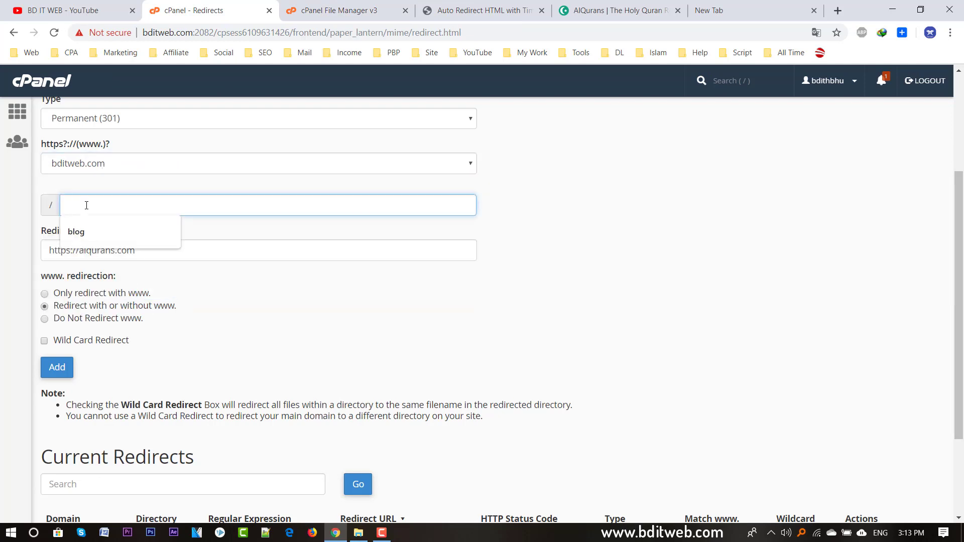
type("atest")
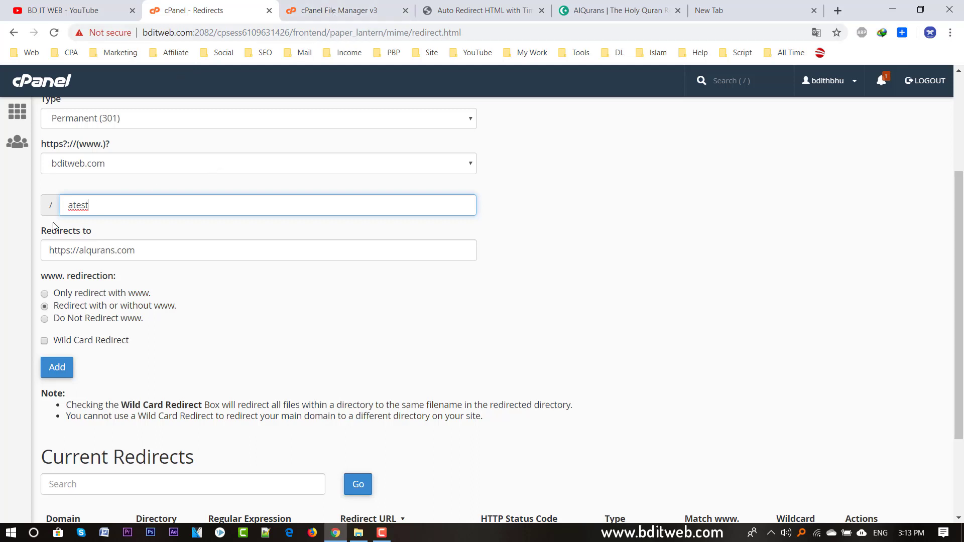
left_click(97, 251)
triple_click(97, 251)
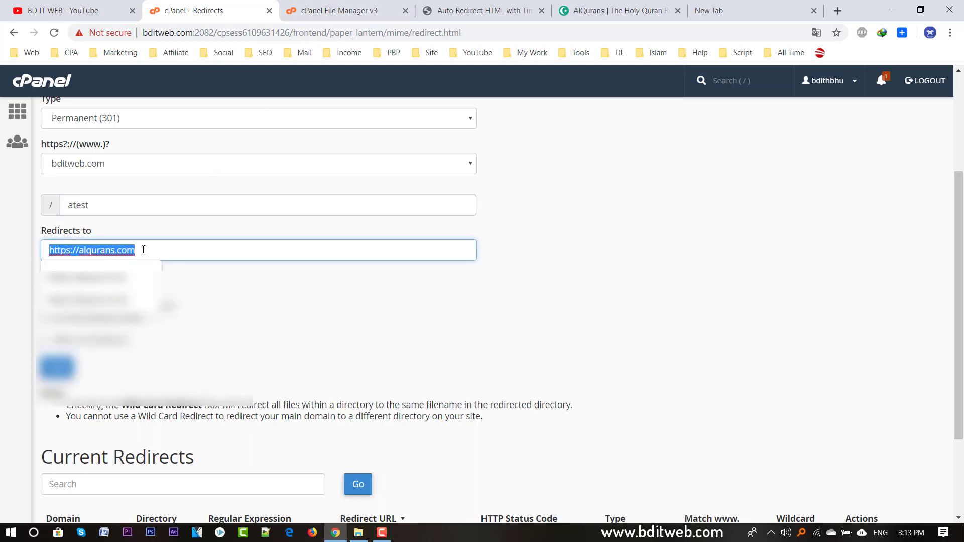
type("http:")
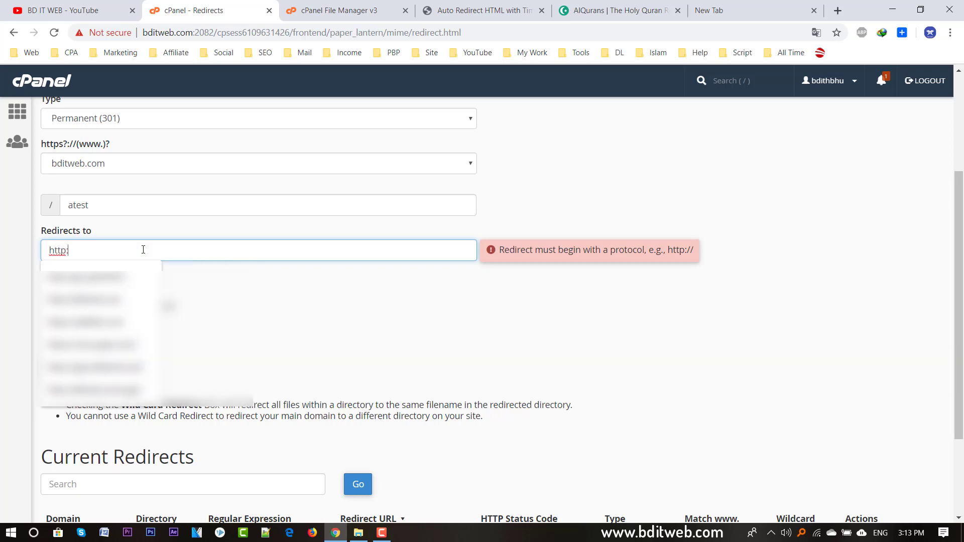
type("//bdit")
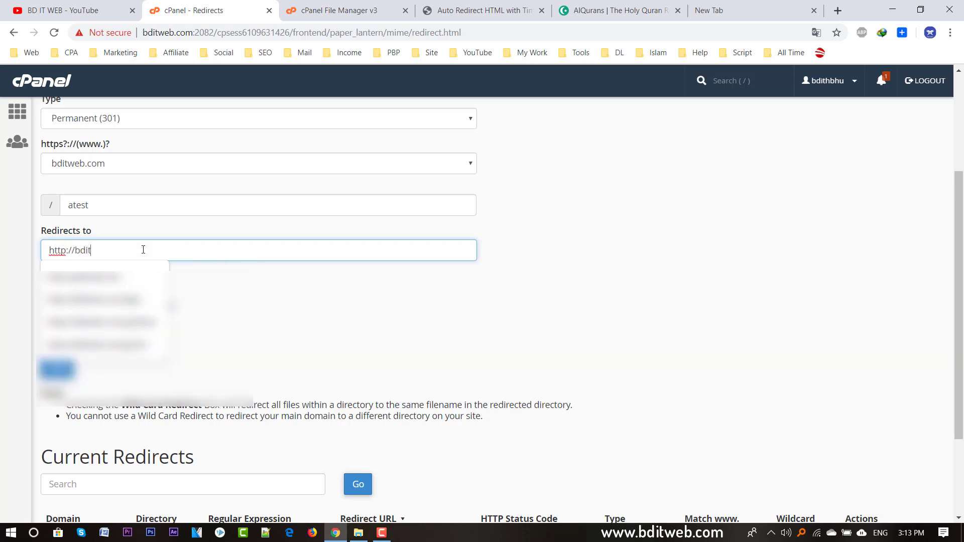
type("web.com/blog.html")
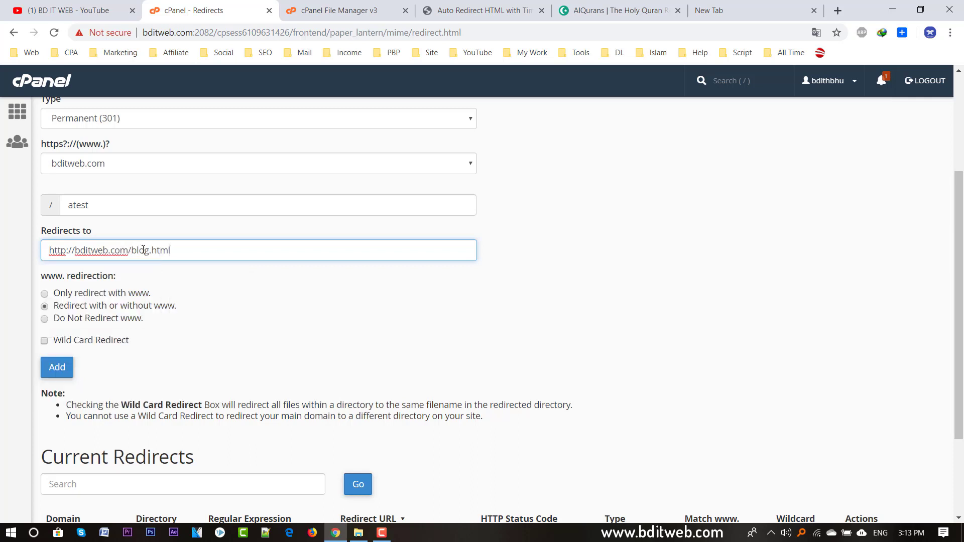
Add the permanent redirect for the atest folder and return to the list of current redirects.
scroll(143, 250, "up", 1)
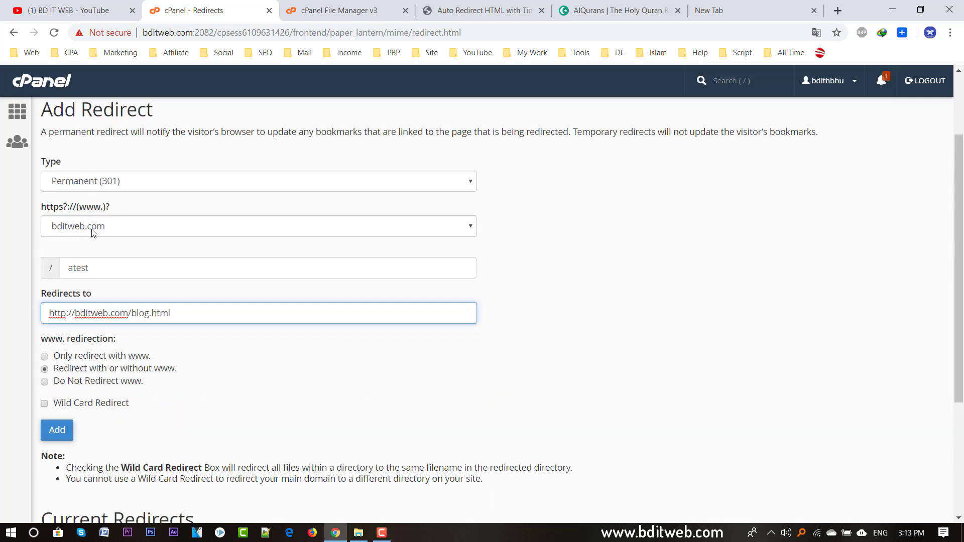
scroll(93, 236, "down", 1)
left_click(53, 374)
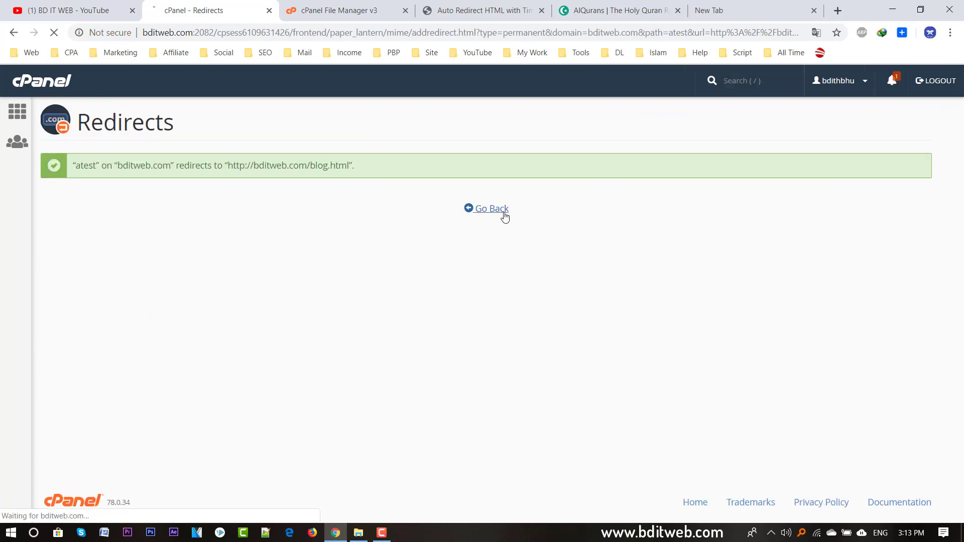
left_click(502, 211)
scroll(490, 254, "down", 5)
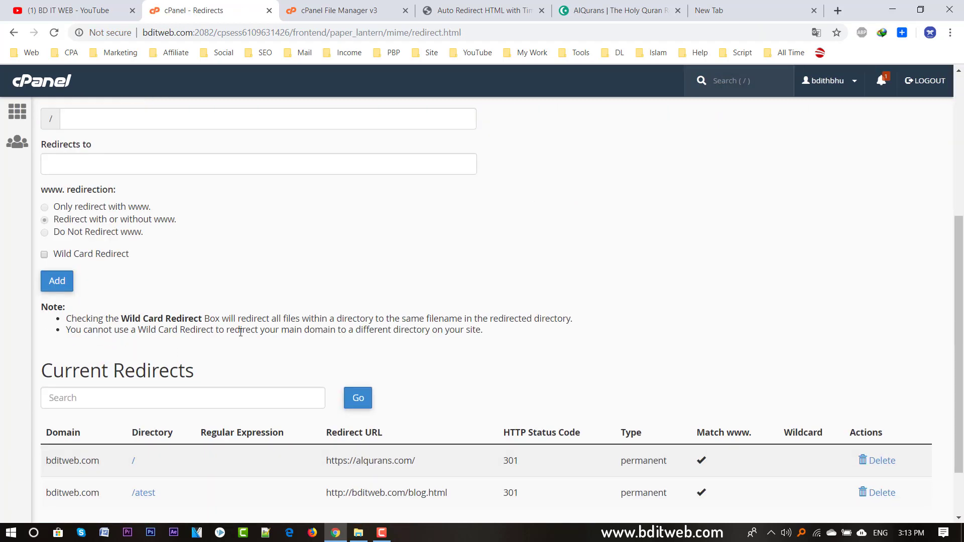
Copy the bditweb.com domain from the redirects list and load bditweb.com without www in the blank browser tab to test its redirect.
left_click_drag(46, 424, 98, 424)
key("ctrl+c")
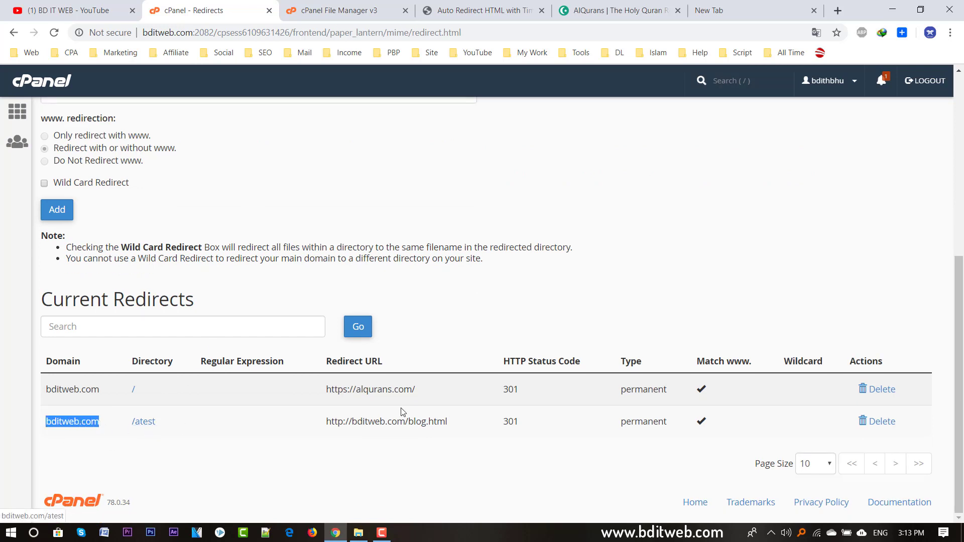
left_click(705, 10)
key("ctrl+v")
key("End")
key("ctrl+shift+Left")
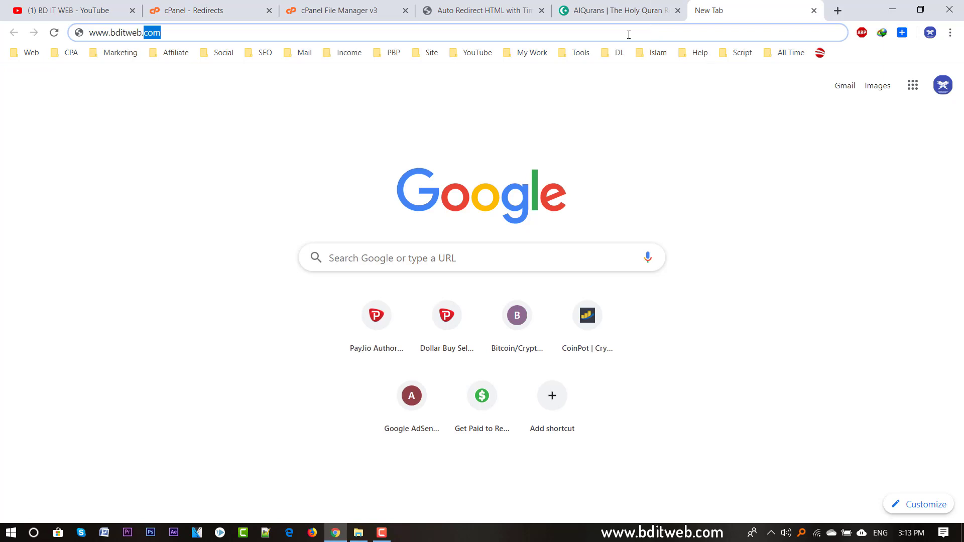
left_click(112, 33)
key("BackSpace")
key("BackSpace")
key("BackSpace")
key("BackSpace")
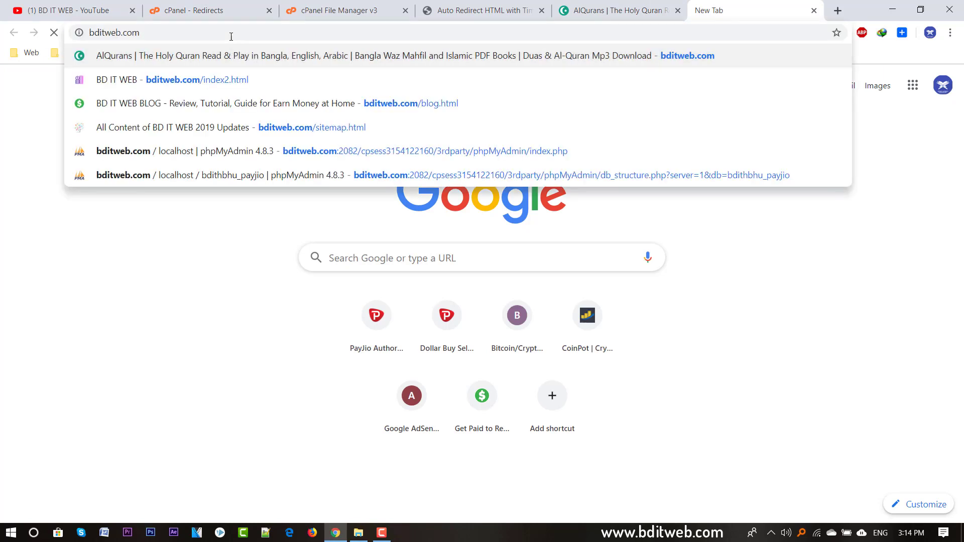
key("Return")
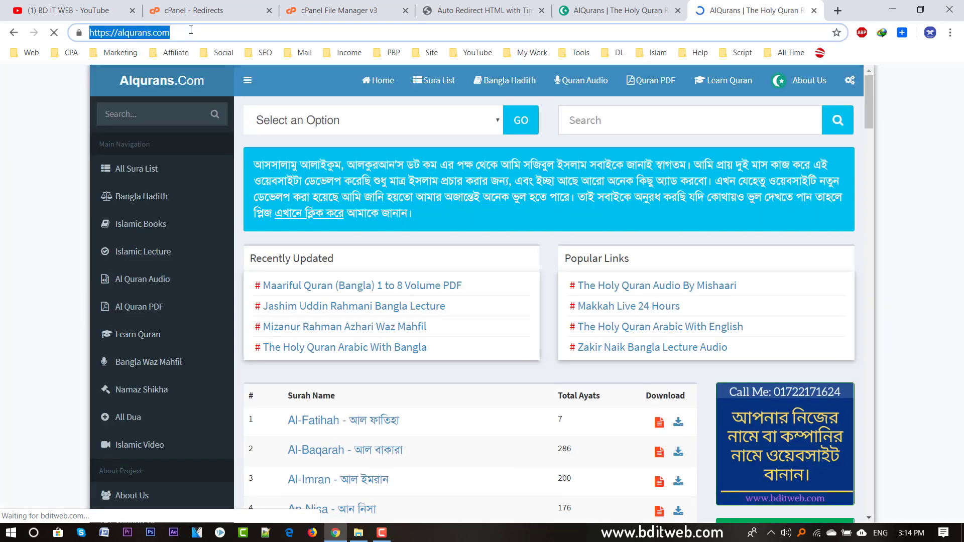
Load bditweb.com/atest in the same tab and check the address the folder redirects to.
left_click(191, 31)
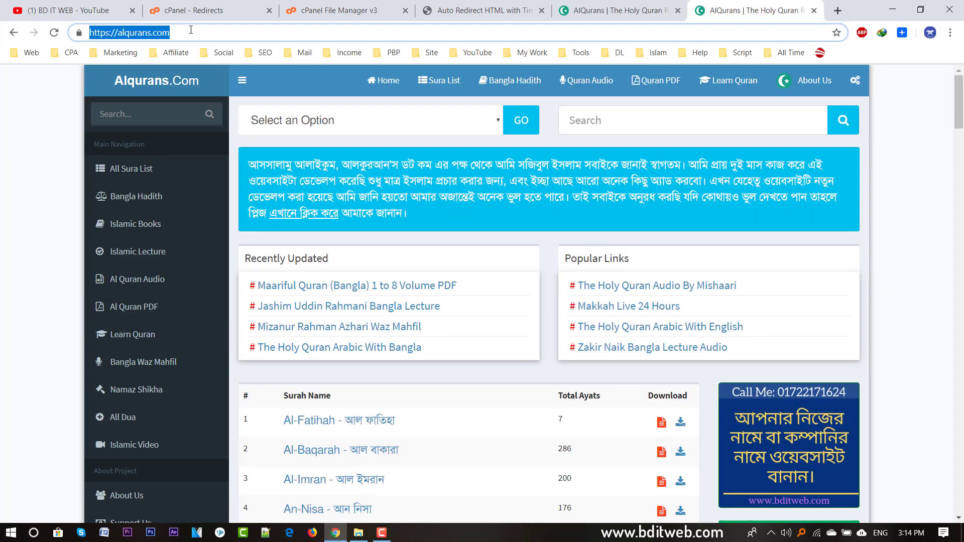
type("bd")
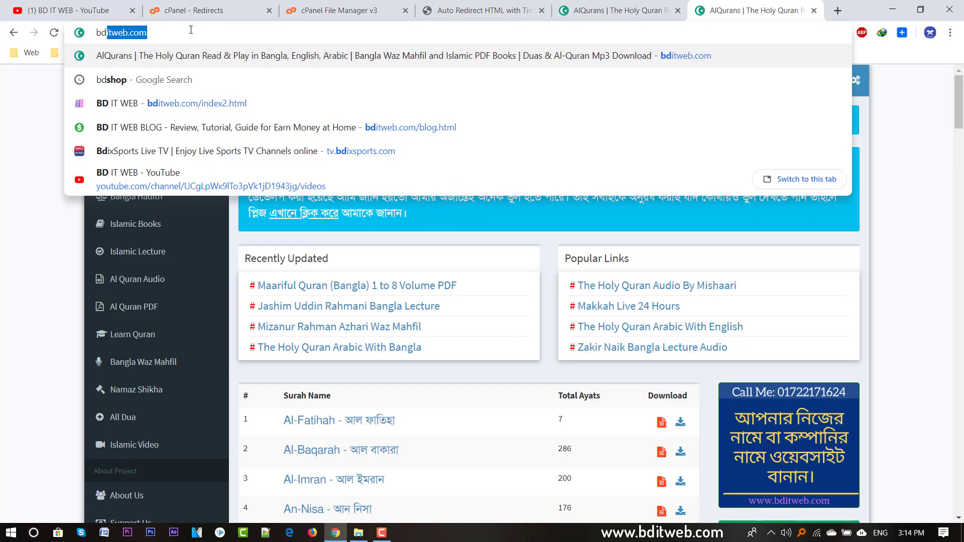
type("itweb.com/atest")
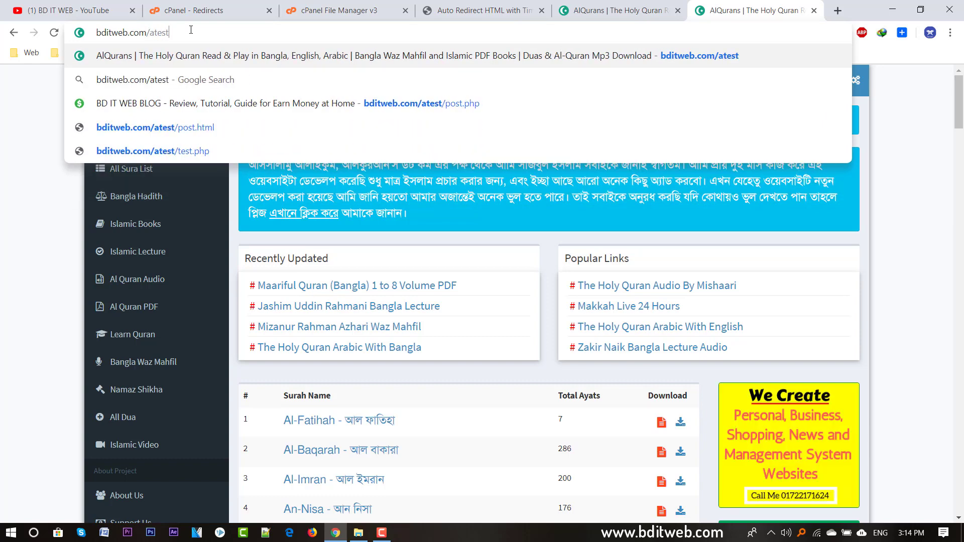
key("Return")
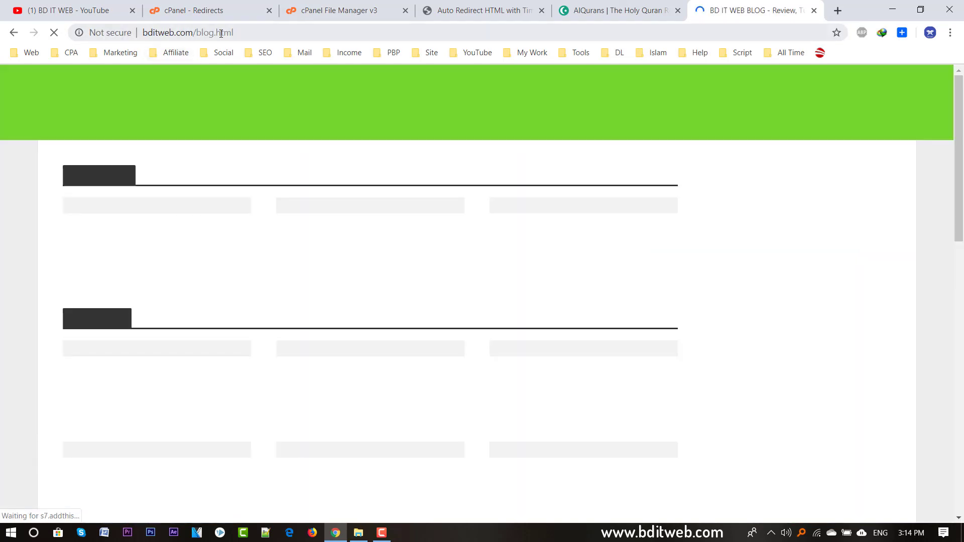
left_click(205, 33)
double_click(205, 32)
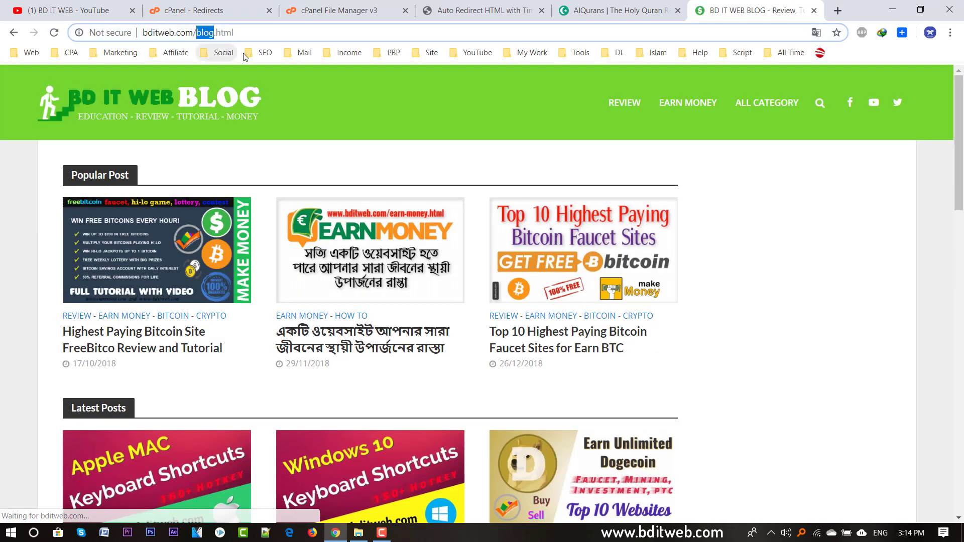
Check the atest folder in File Manager and examine the root and atest entries in cPanel's current redirects.
left_click(209, 15)
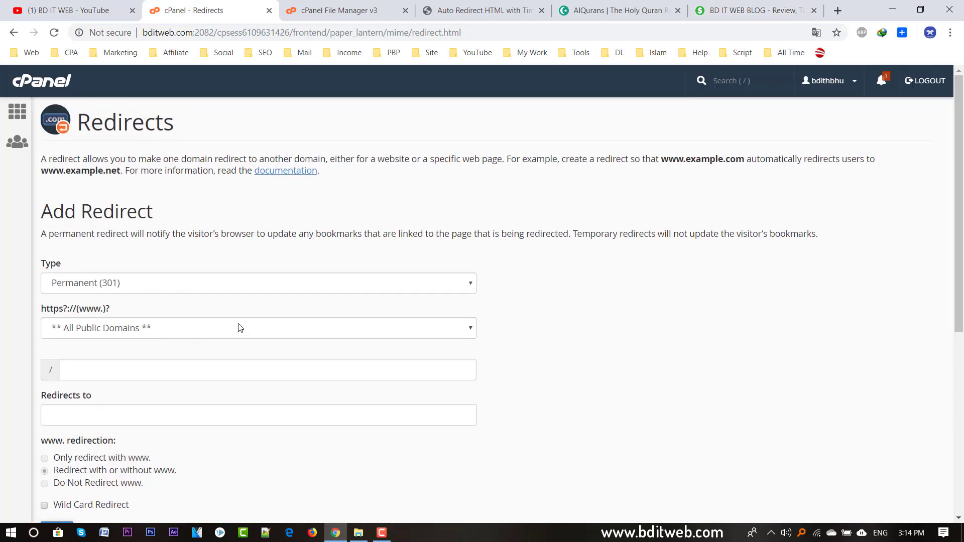
left_click(334, 14)
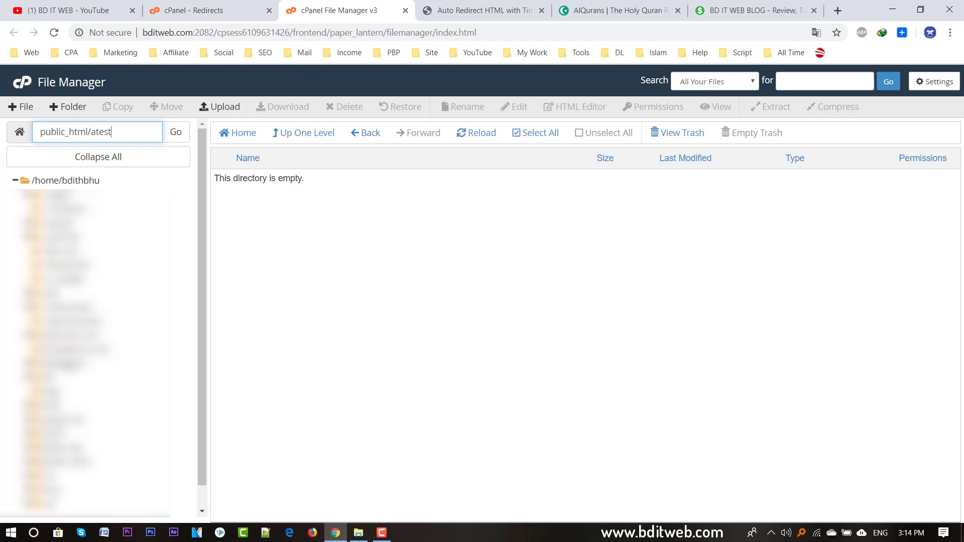
left_click(211, 15)
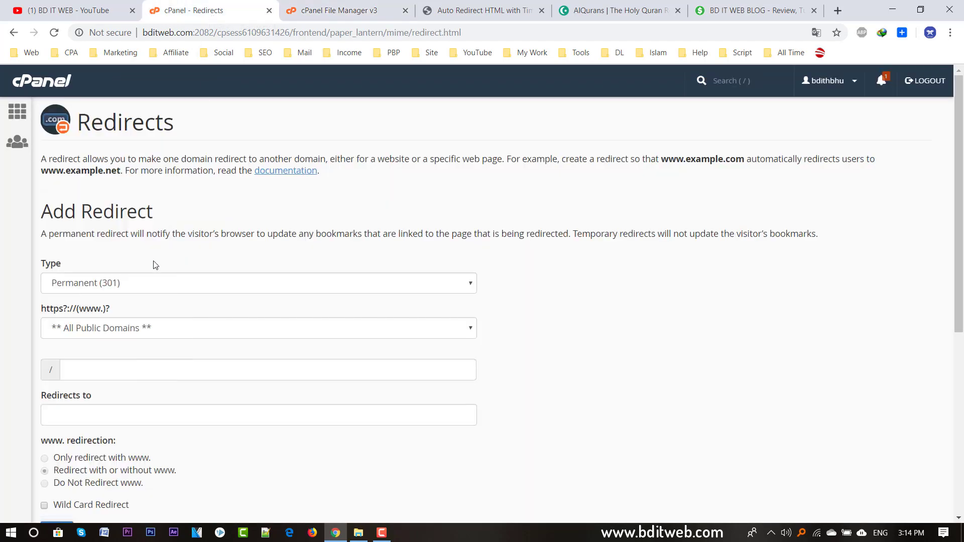
scroll(176, 274, "down", 6)
scroll(125, 382, "down", 1)
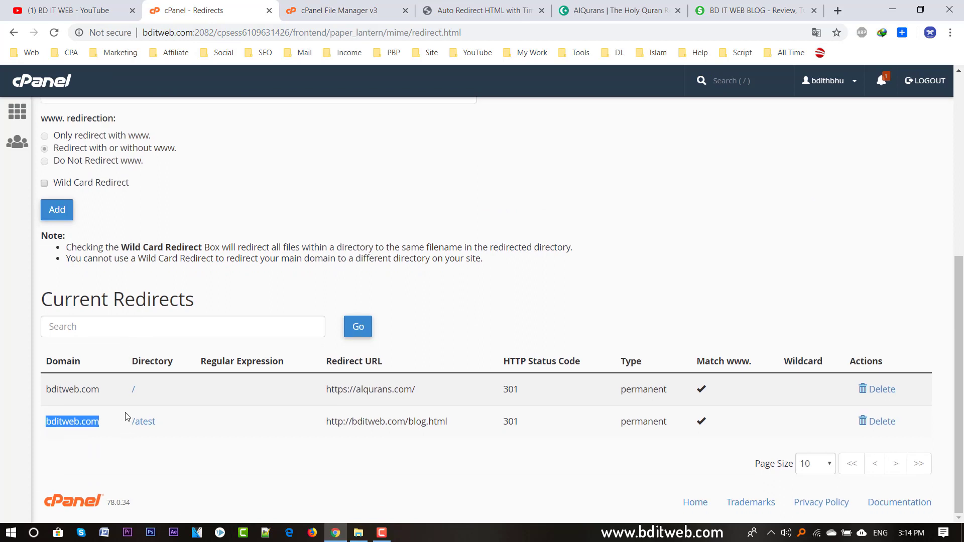
left_click(89, 423)
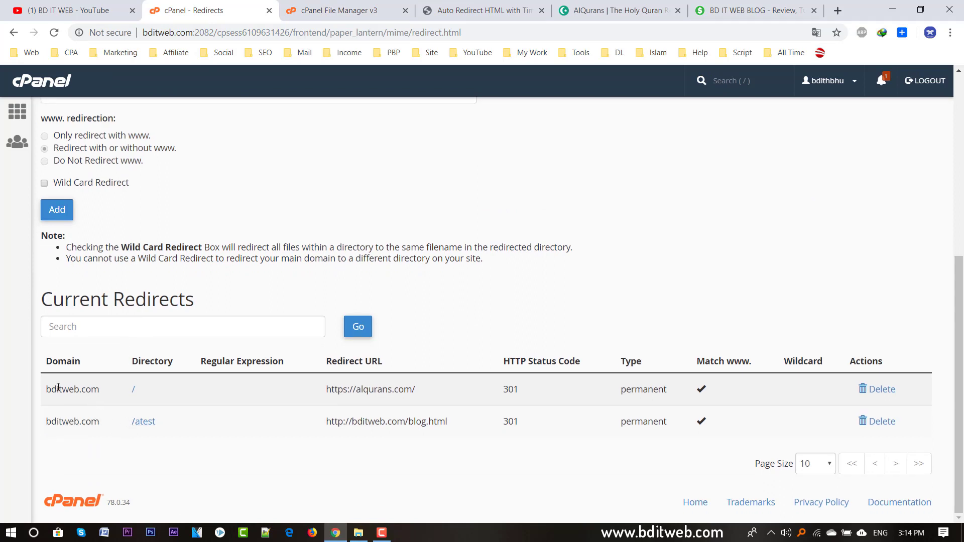
left_click_drag(46, 390, 137, 396)
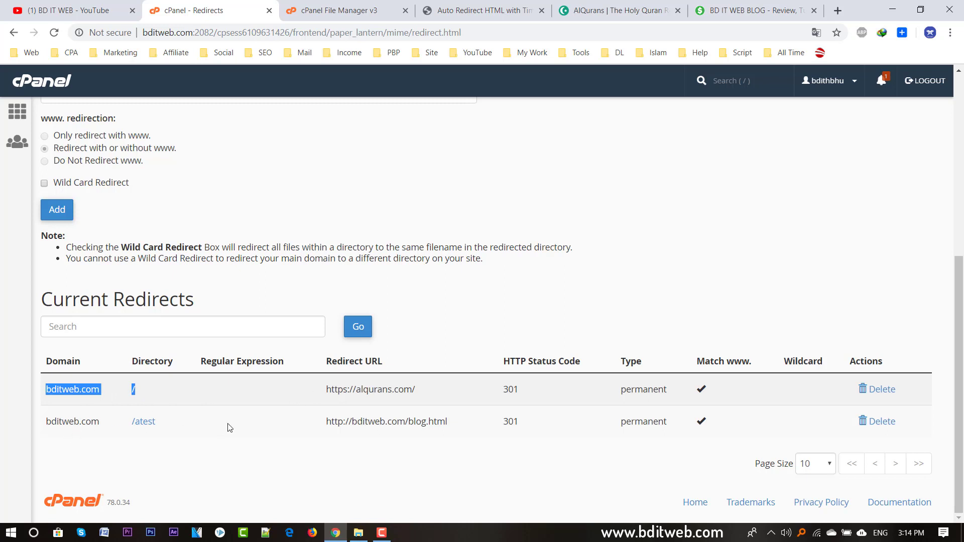
double_click(853, 362)
left_click(883, 391)
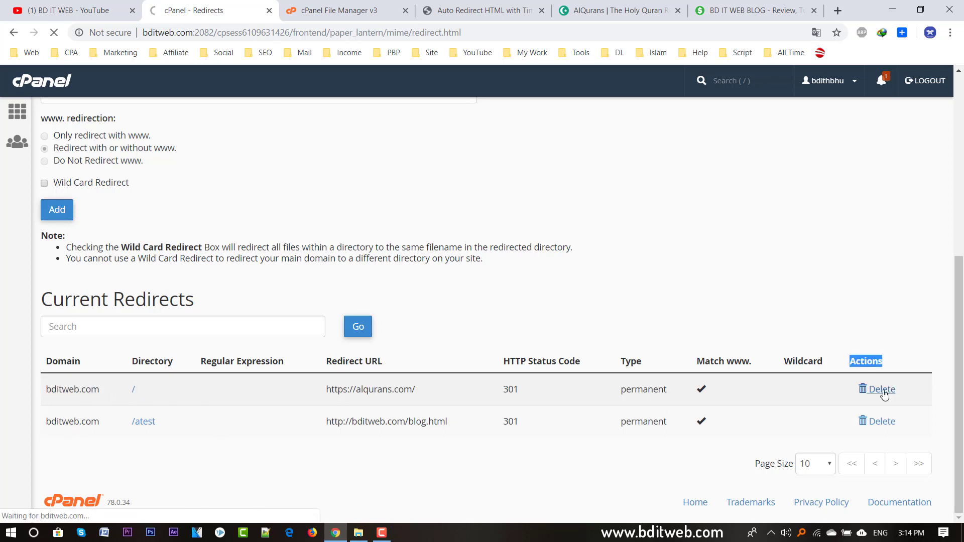
left_click(89, 195)
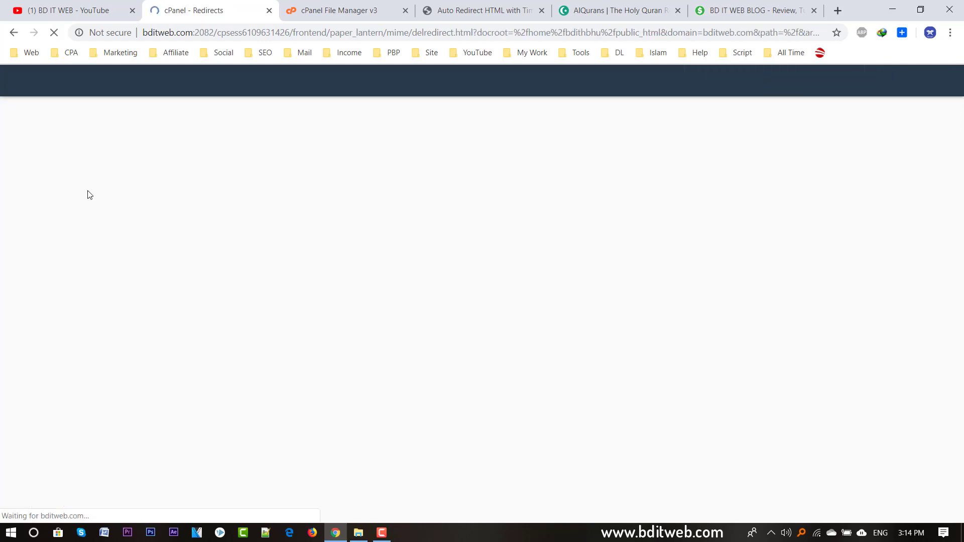
left_click(490, 210)
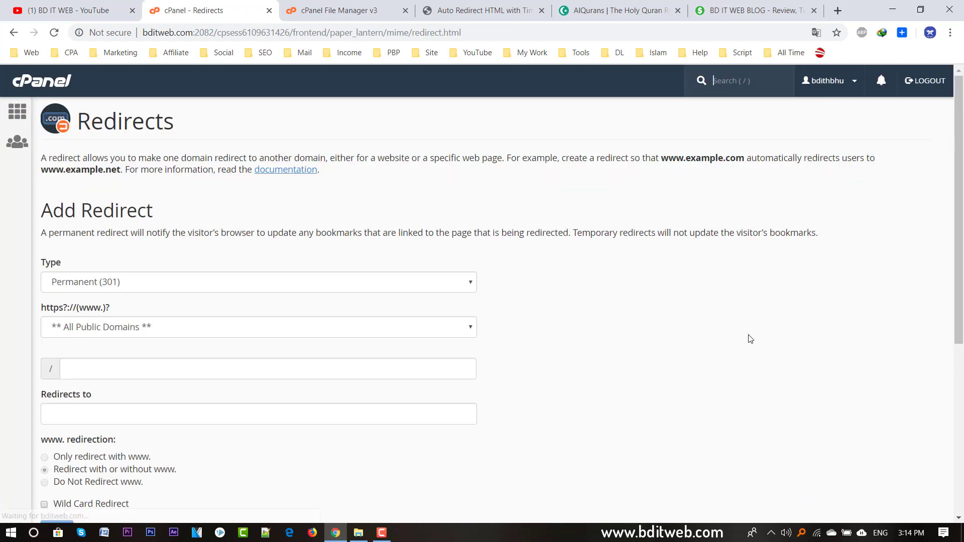
scroll(750, 339, "down", 5)
left_click(877, 423)
left_click(90, 195)
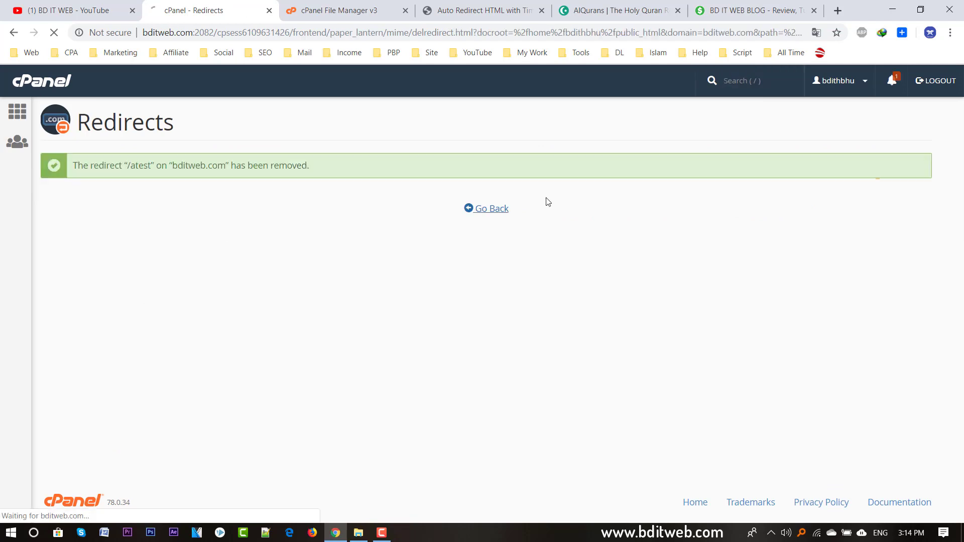
Switch to cPanel File Manager and examine the public_html/atest folder's path and contents.
left_click(294, 11)
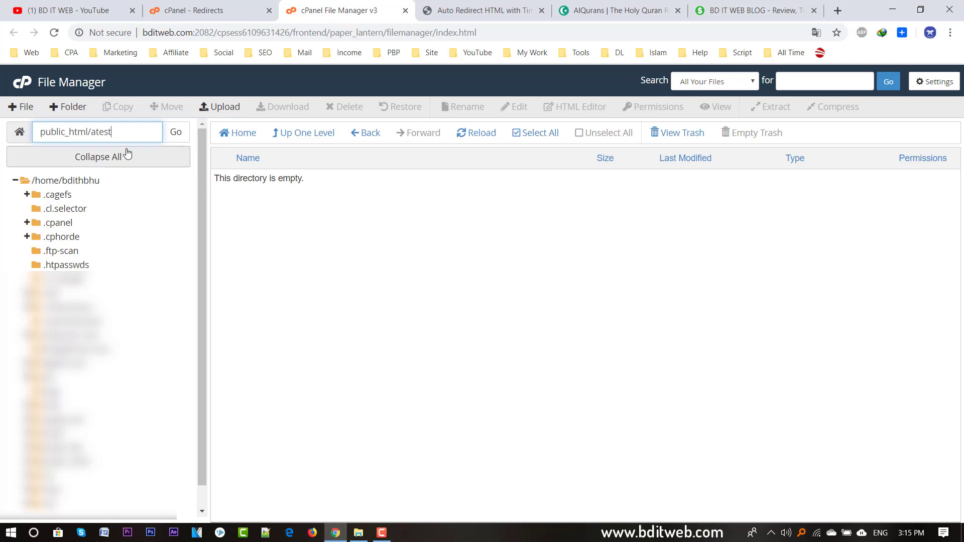
left_click(246, 193)
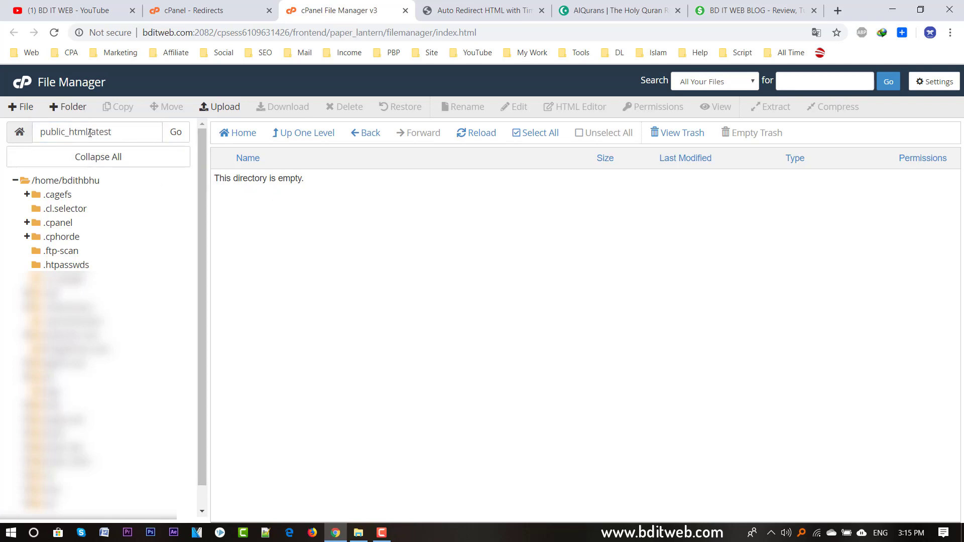
mouse_move(91, 132)
left_mouse_down()
mouse_move(109, 132)
mouse_move(92, 133)
left_mouse_up()
left_click(138, 136)
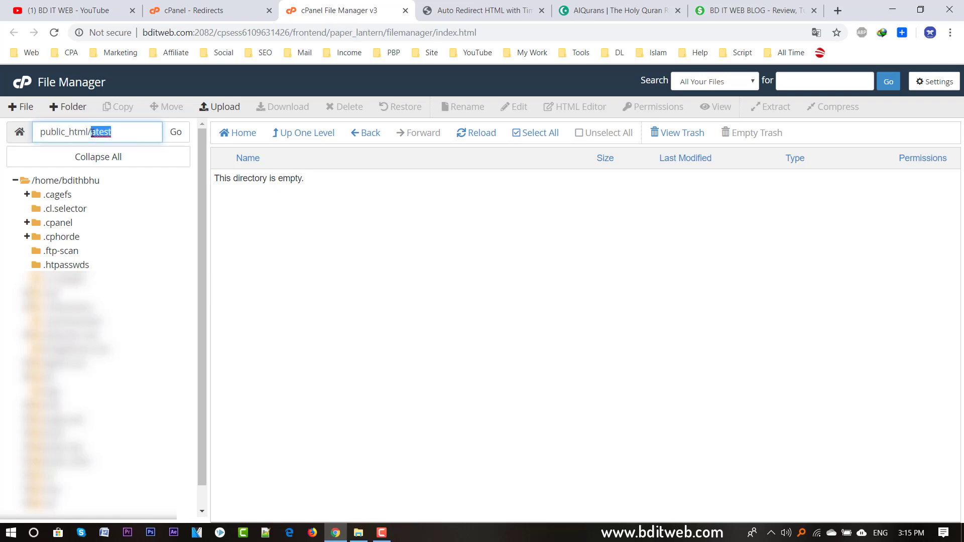
left_click(109, 136)
left_click(409, 265)
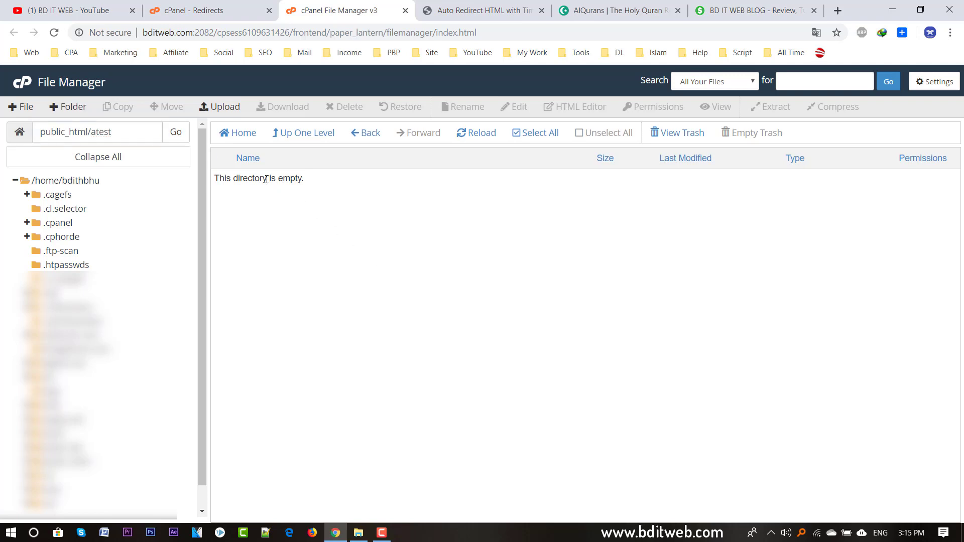
left_click_drag(266, 180, 312, 185)
left_click_drag(215, 179, 296, 179)
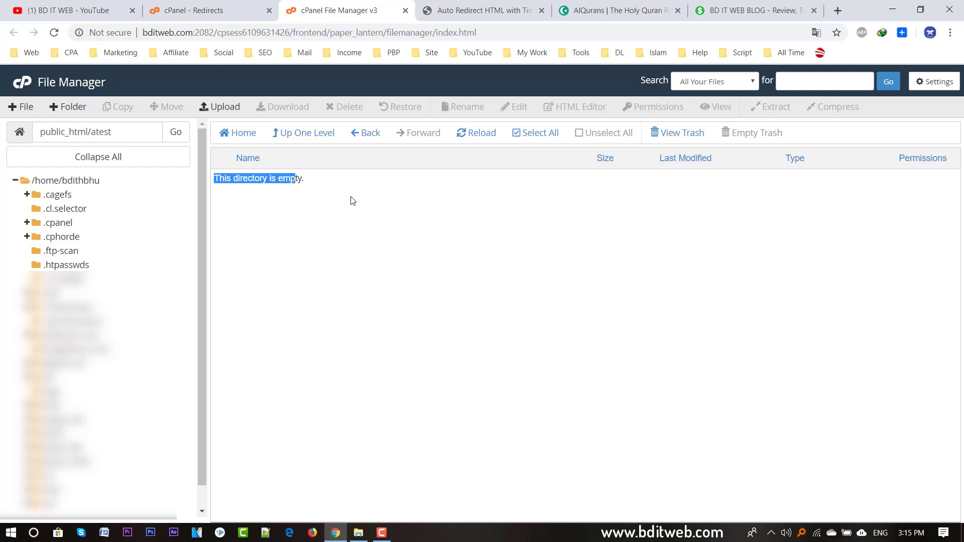
double_click(290, 179)
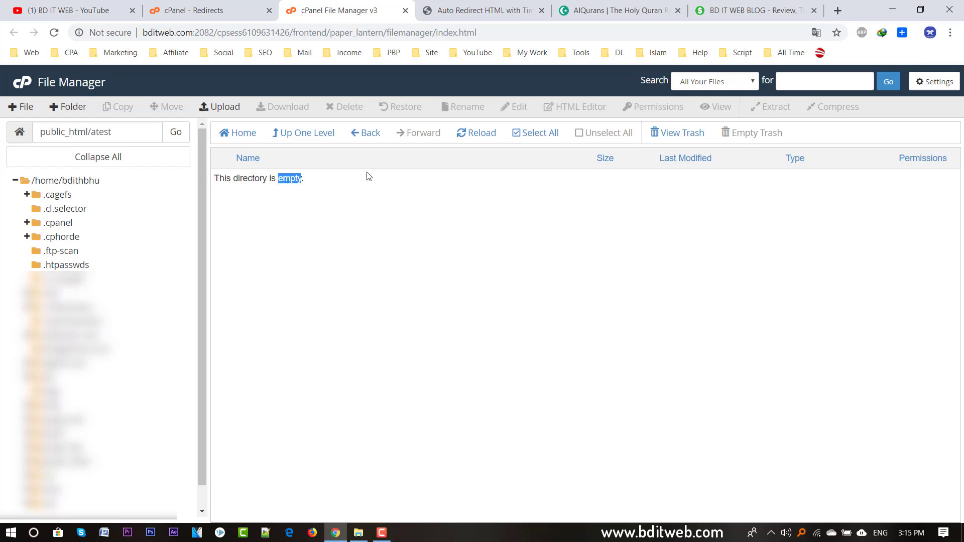
Switch to the "Auto Redirect HTML with Timer" code page and select its full web address.
left_click(493, 15)
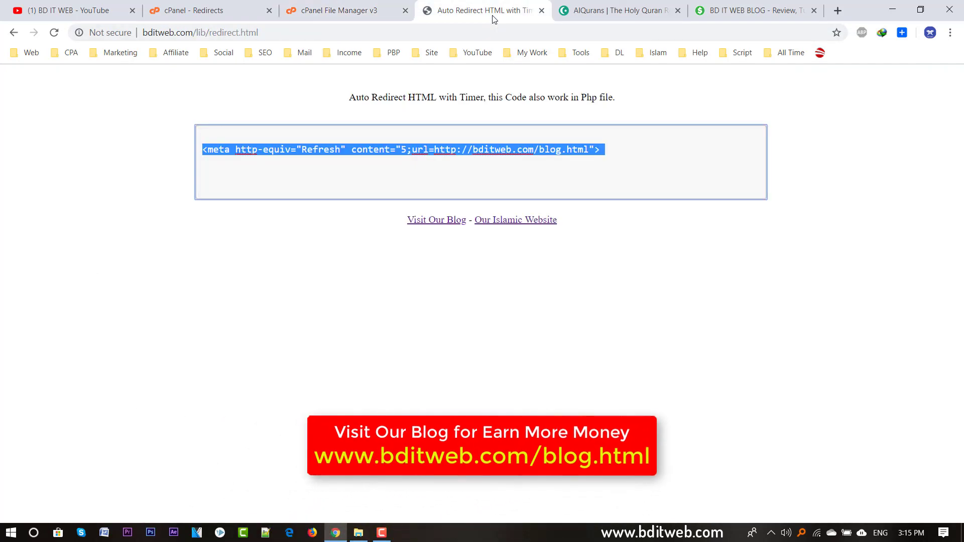
double_click(201, 35)
left_click(217, 34)
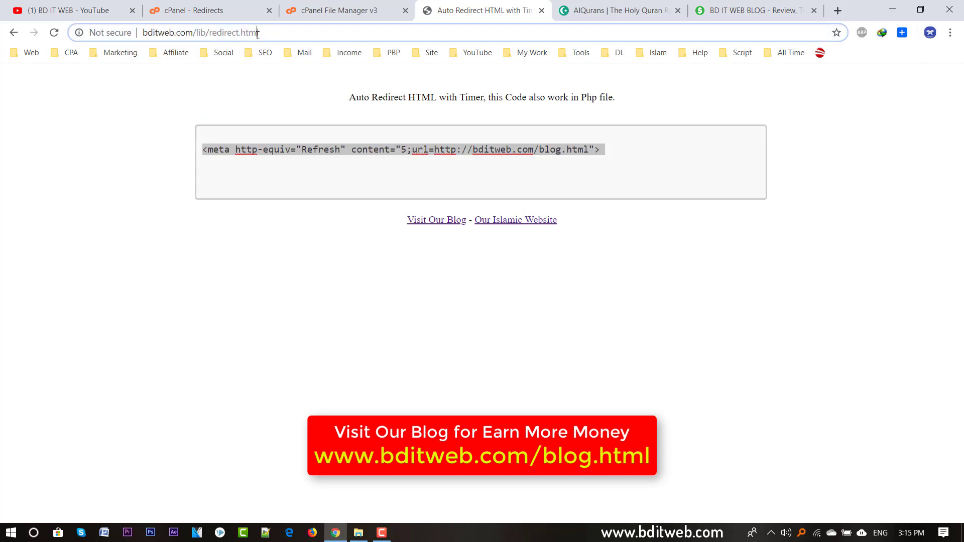
triple_click(257, 34)
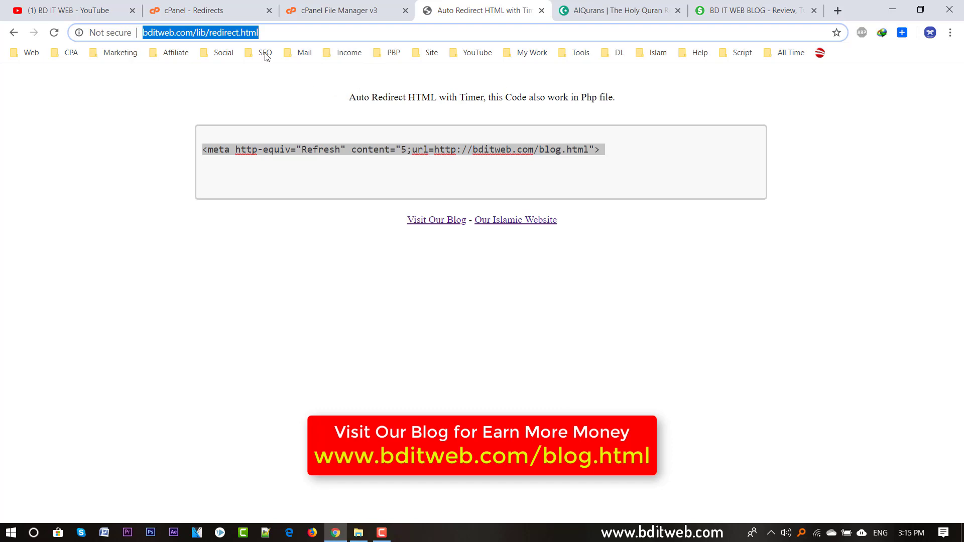
left_click(258, 145)
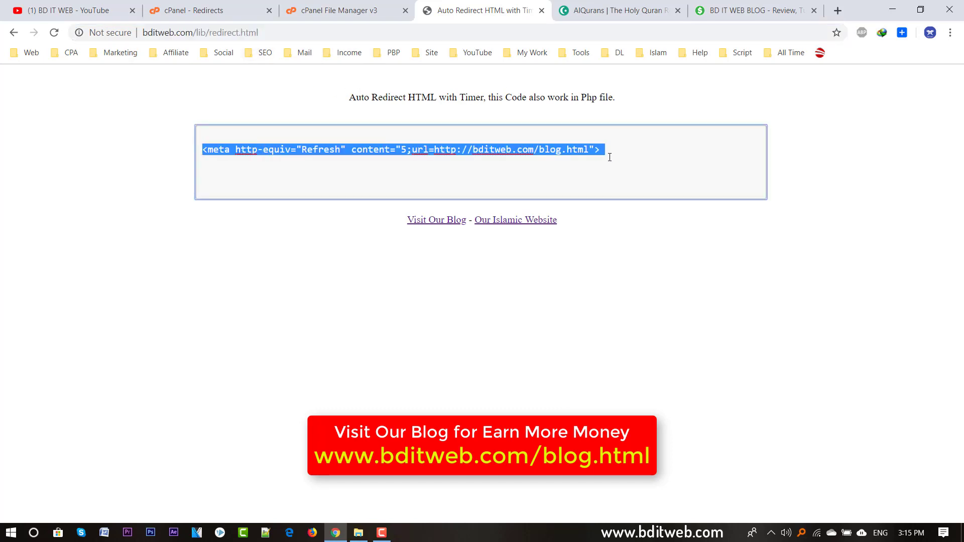
left_click(608, 152)
left_click_drag(597, 149, 205, 147)
right_click(223, 151)
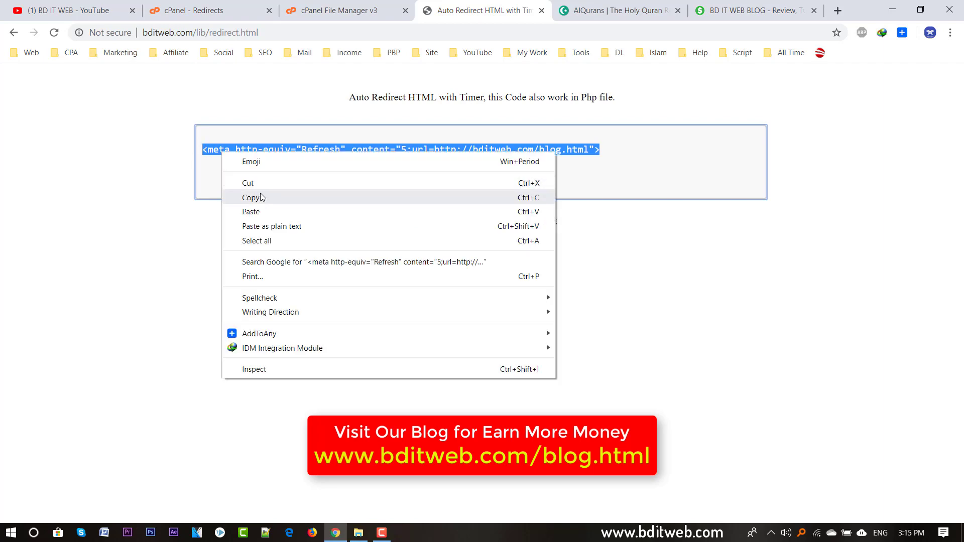
left_click(260, 195)
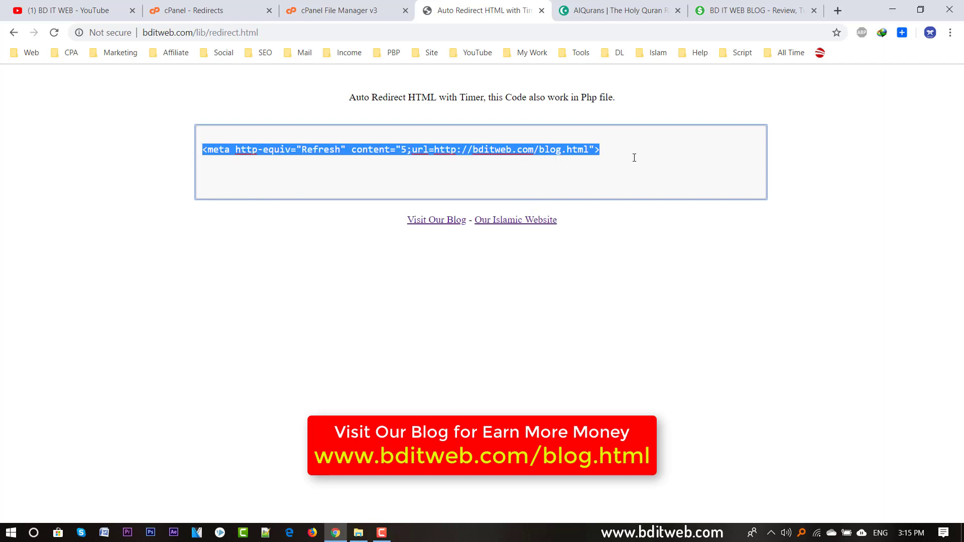
Switch to cPanel File Manager and check the current path and contents of the public_html/atest folder.
left_click(324, 6)
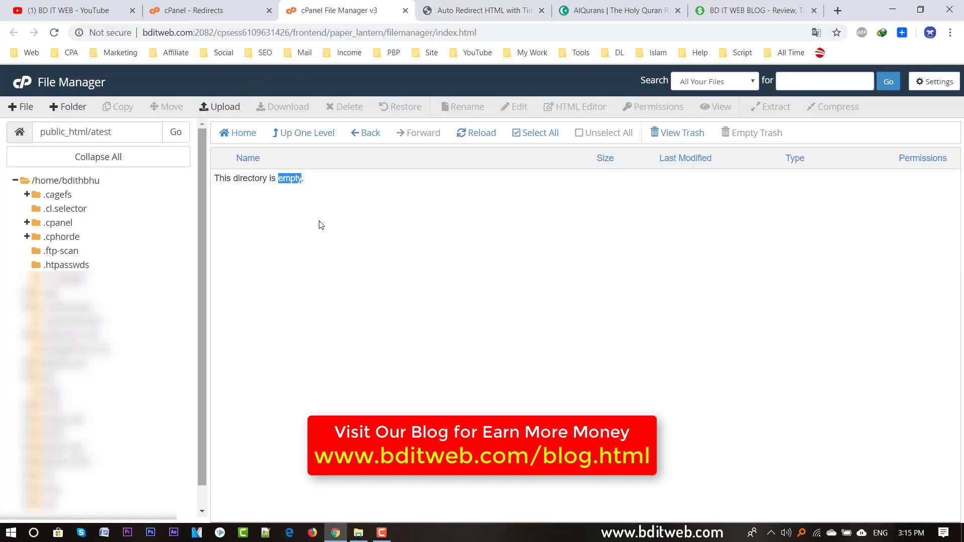
left_click(394, 239)
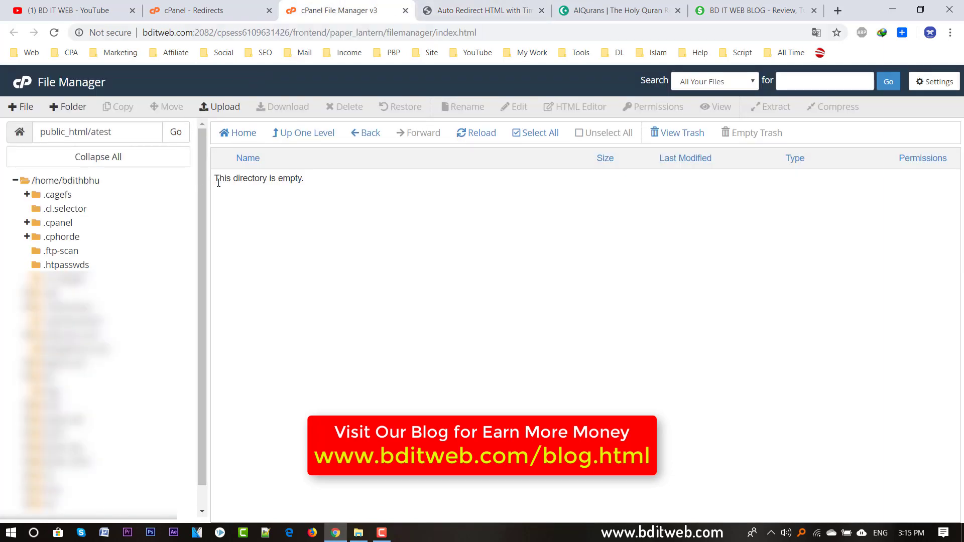
double_click(96, 133)
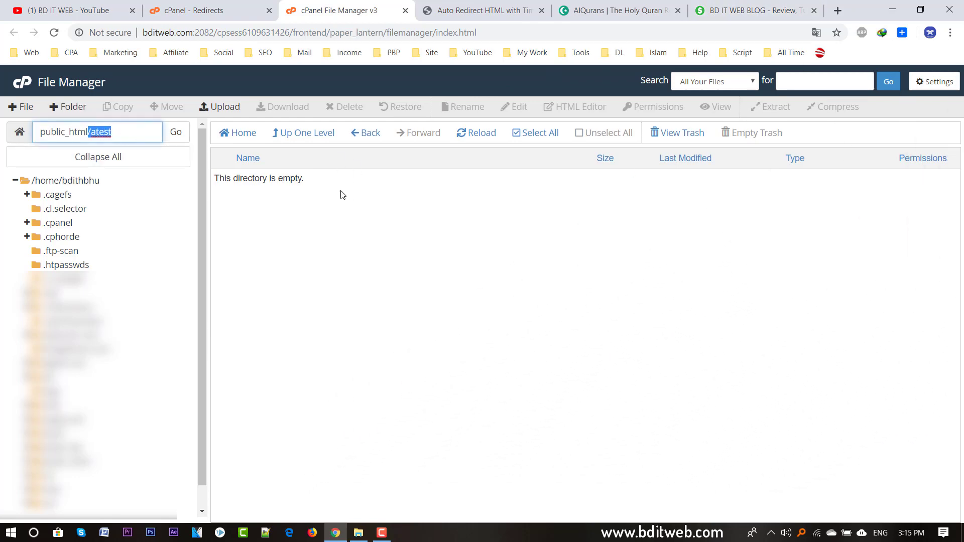
left_click(312, 190)
left_click(20, 114)
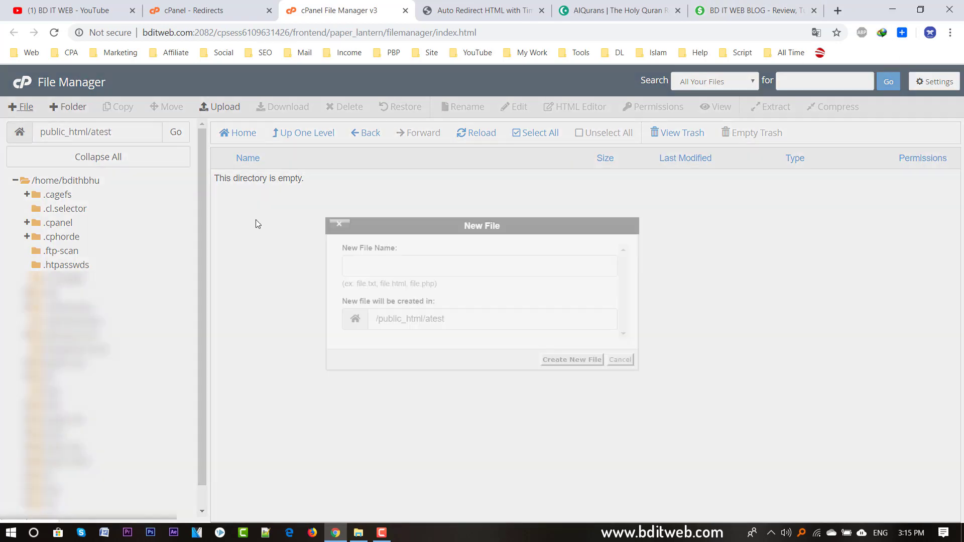
type("ind")
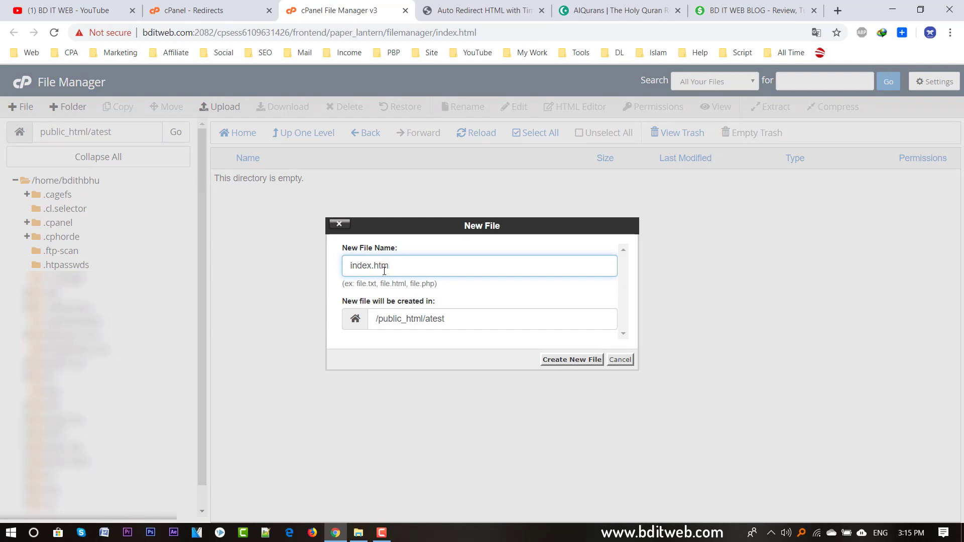
type("ex.php")
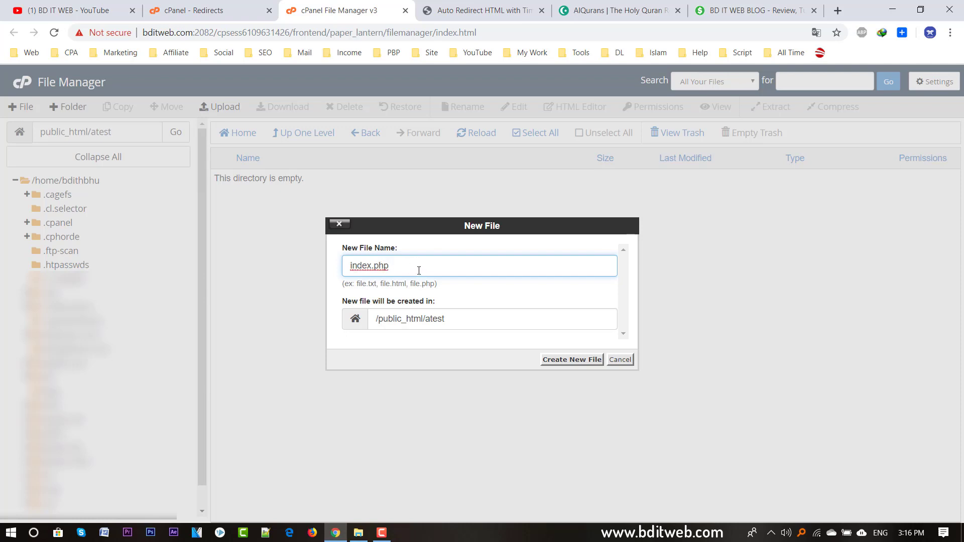
left_click_drag(419, 271, 344, 274)
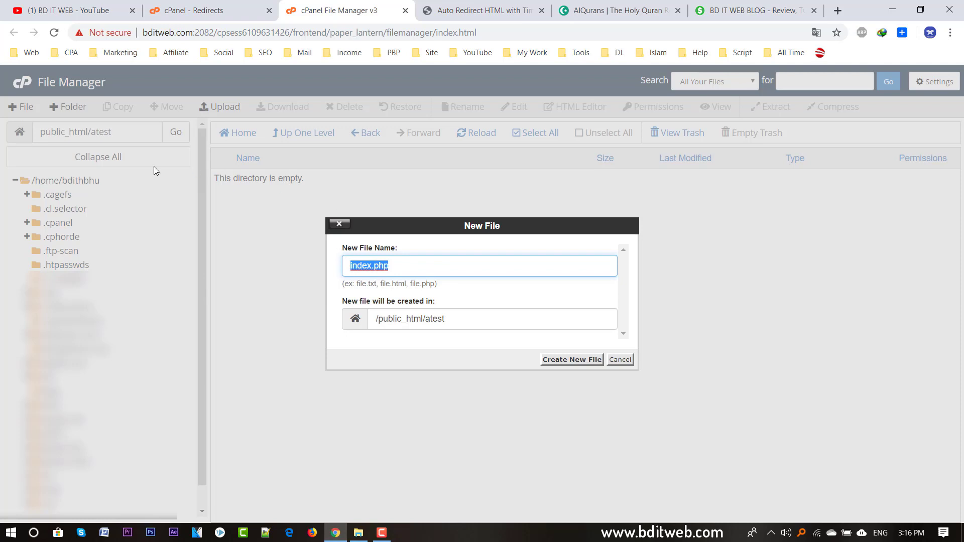
left_click(619, 360)
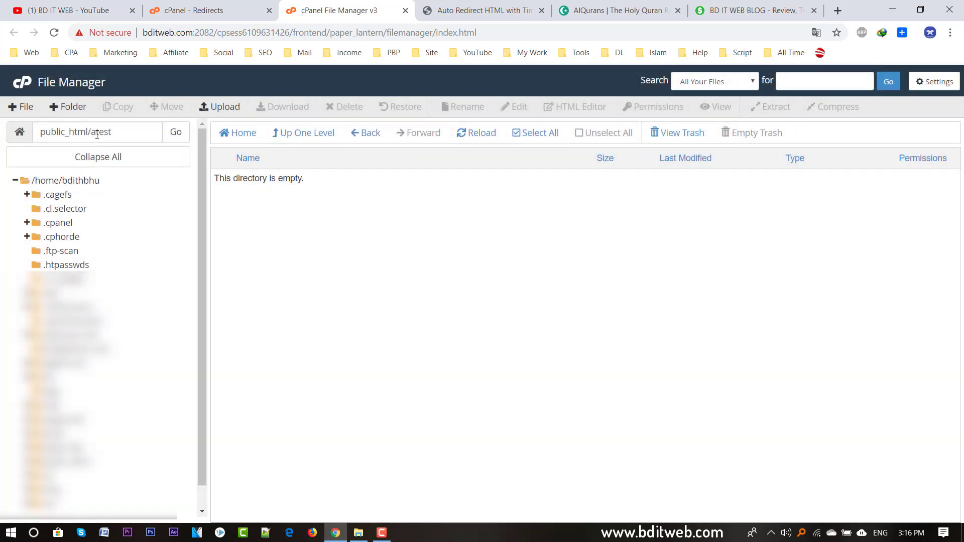
Create a new file named post.html in the public_html/atest folder.
left_click(114, 136)
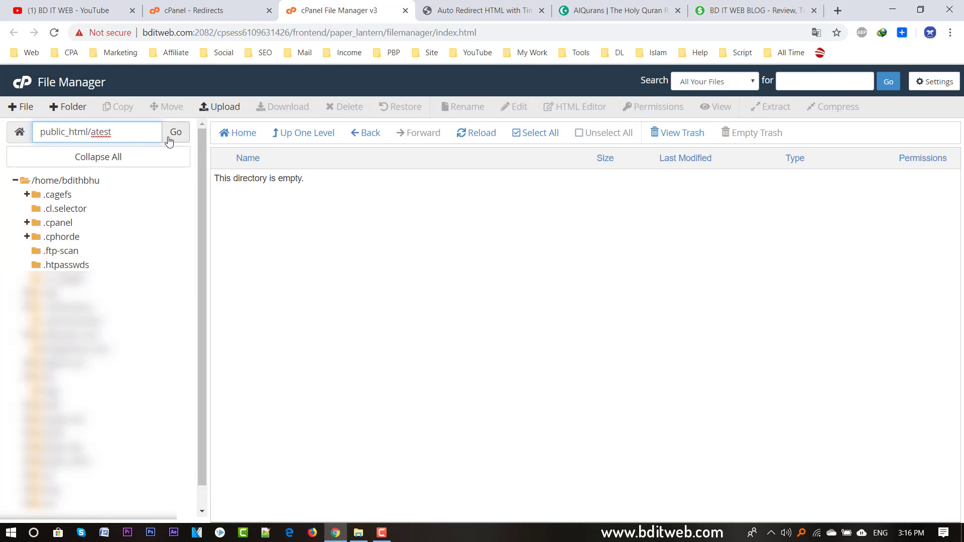
left_click(486, 226)
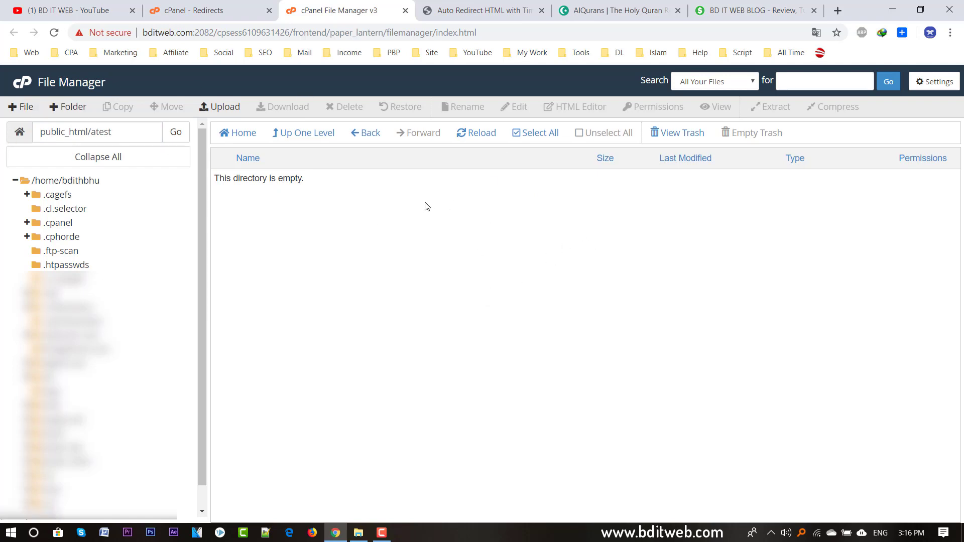
left_click(21, 107)
left_click(407, 267)
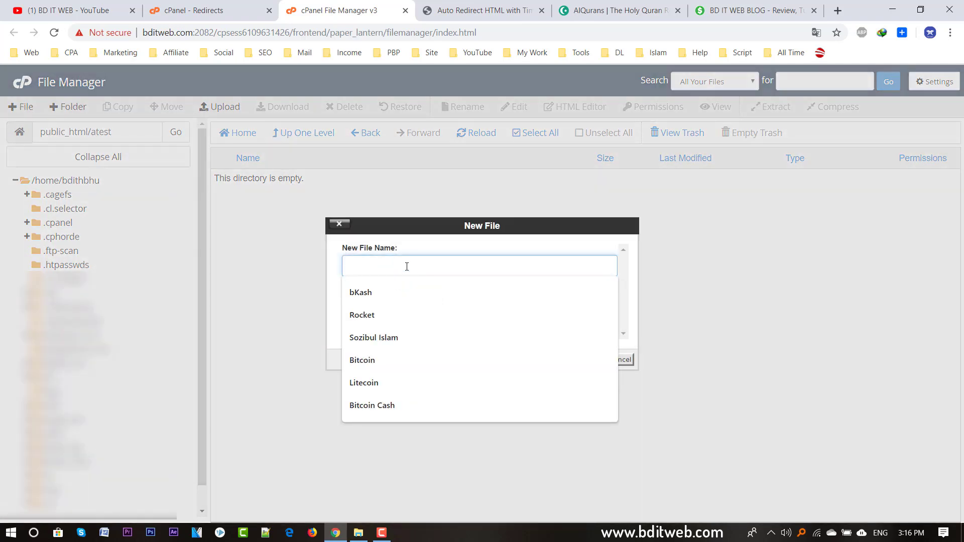
type("post.html")
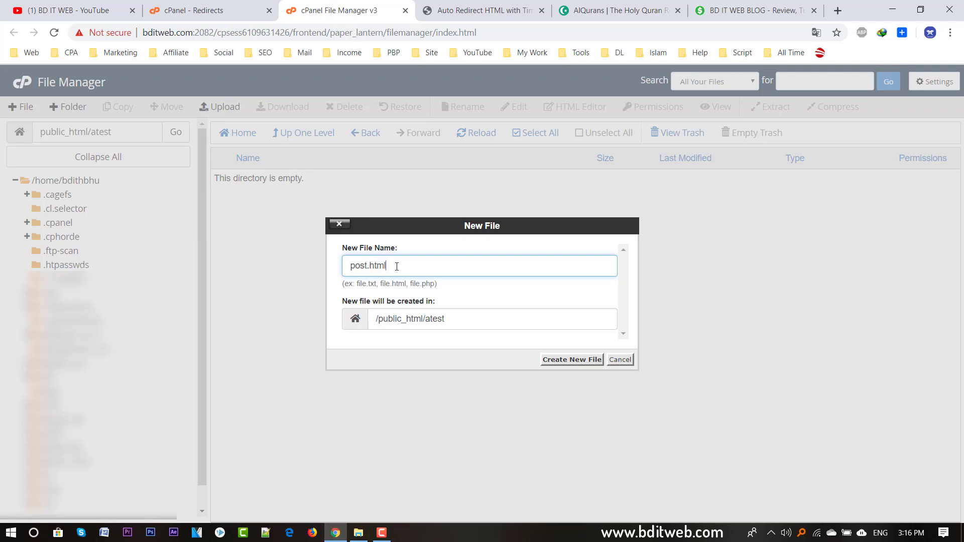
left_click(572, 360)
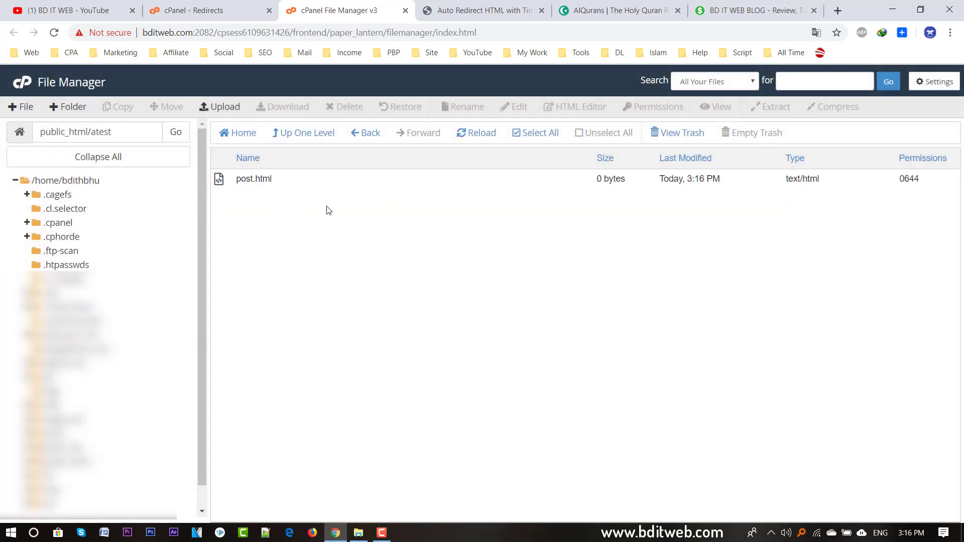
Open post.html in the code editor and paste the copied meta refresh line into it.
left_click(276, 185)
right_click(259, 184)
left_click(332, 232)
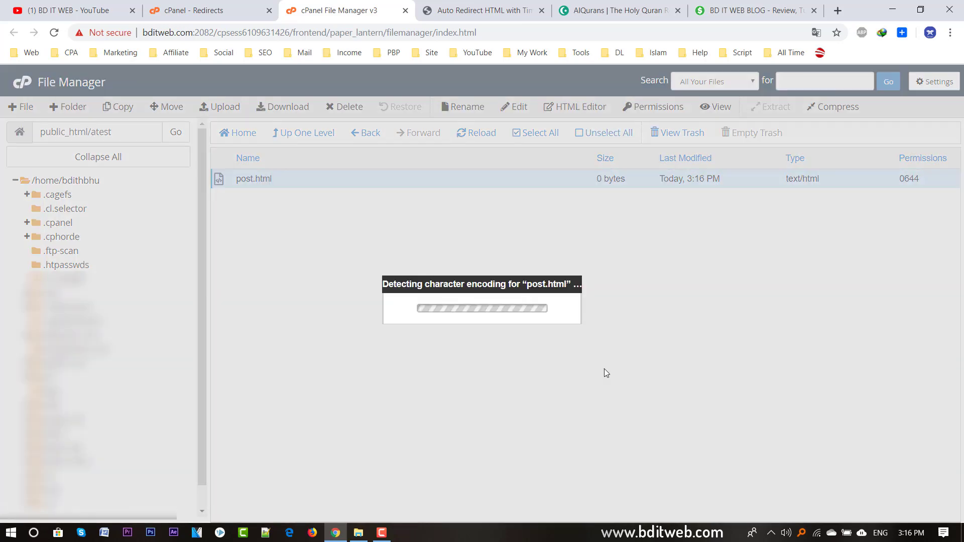
left_click(596, 390)
right_click(239, 139)
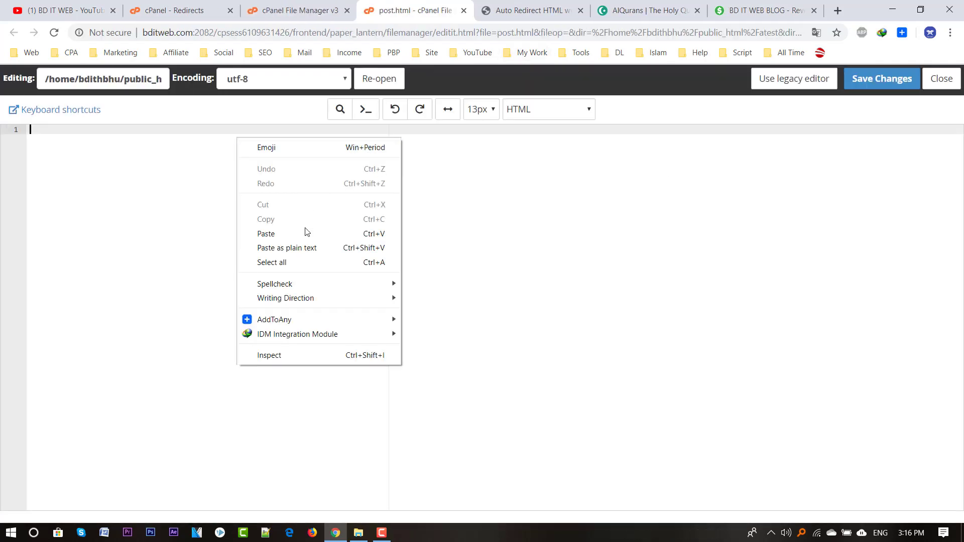
left_click(300, 235)
Compare with the source code page by selecting its meta refresh line, and return to the post.html editor.
left_click(541, 7)
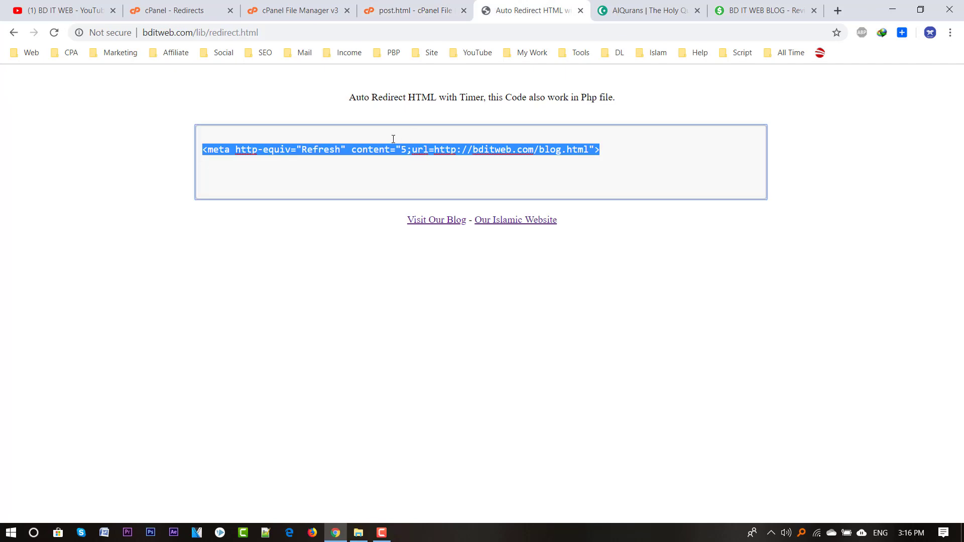
left_click(394, 141)
left_click(390, 151)
triple_click(391, 153)
triple_click(420, 149)
left_click(447, 10)
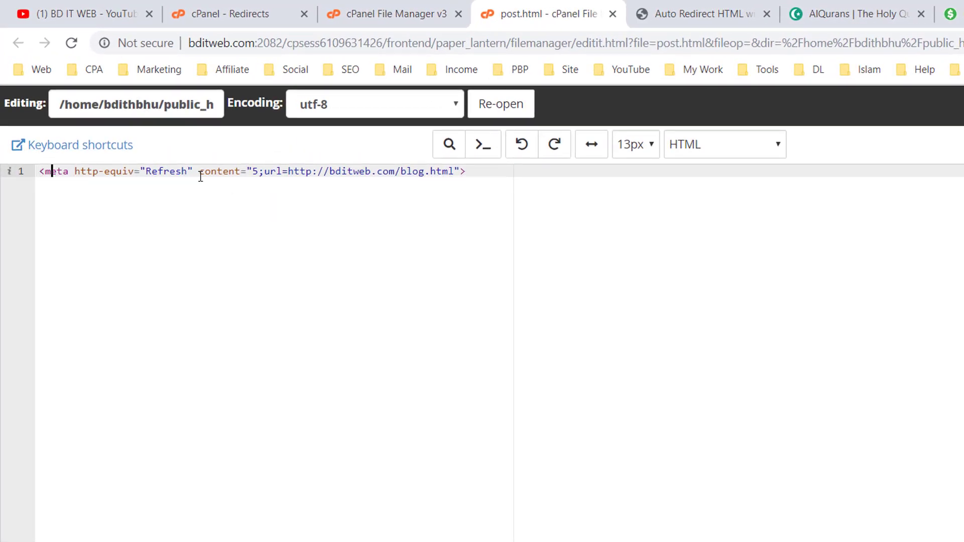
Try refresh delays of 10 and 0 seconds in the content value of the post.html meta tag.
double_click(259, 172)
type("10")
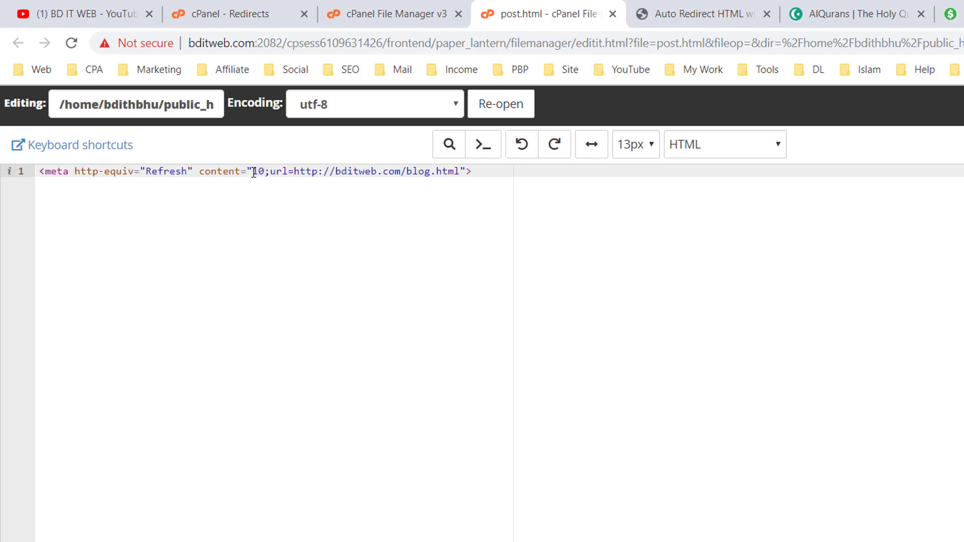
left_click_drag(254, 172, 265, 172)
type("0")
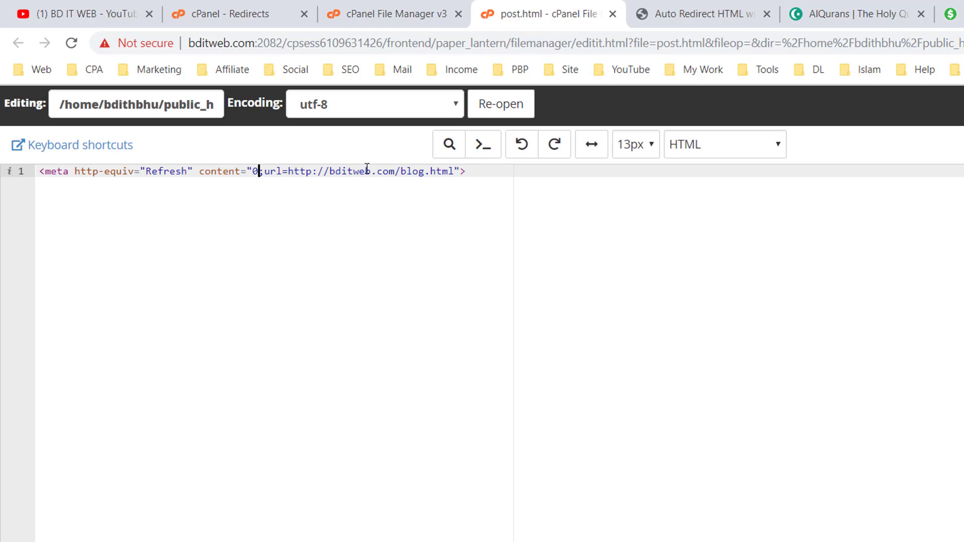
Set the meta refresh delay to 5 seconds and save post.html.
key("ctrl+a")
left_click(258, 171)
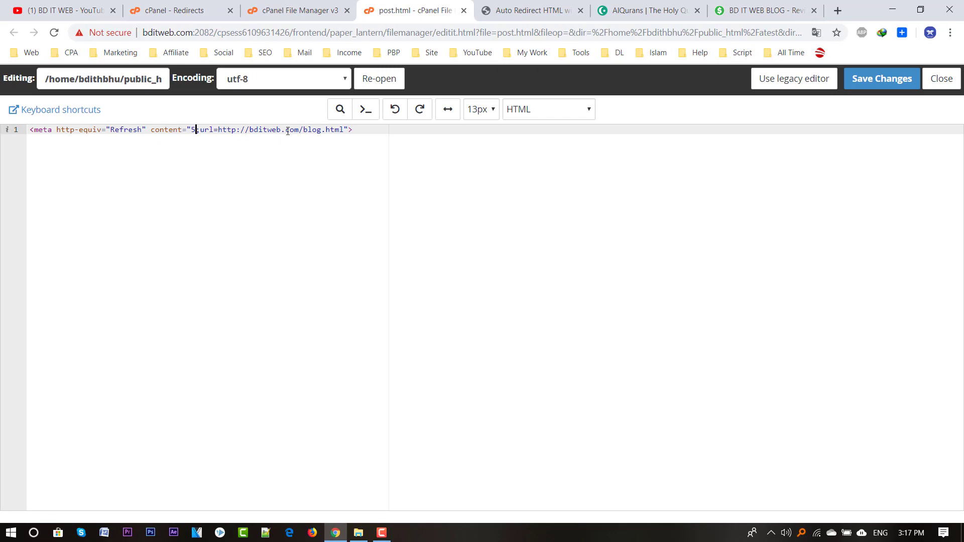
left_click(893, 89)
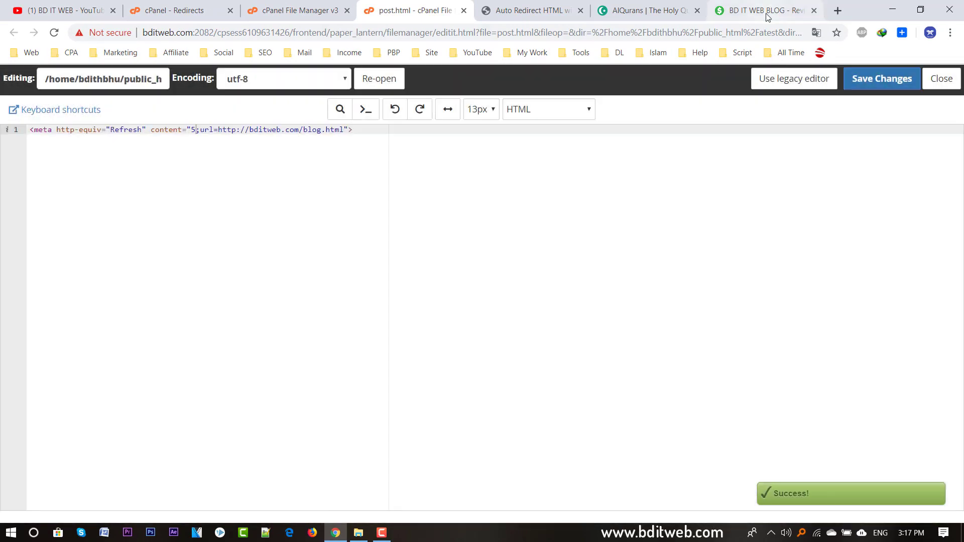
Look through the open browser tabs and check the folder path of post.html in File Manager.
left_click(768, 11)
left_click(427, 11)
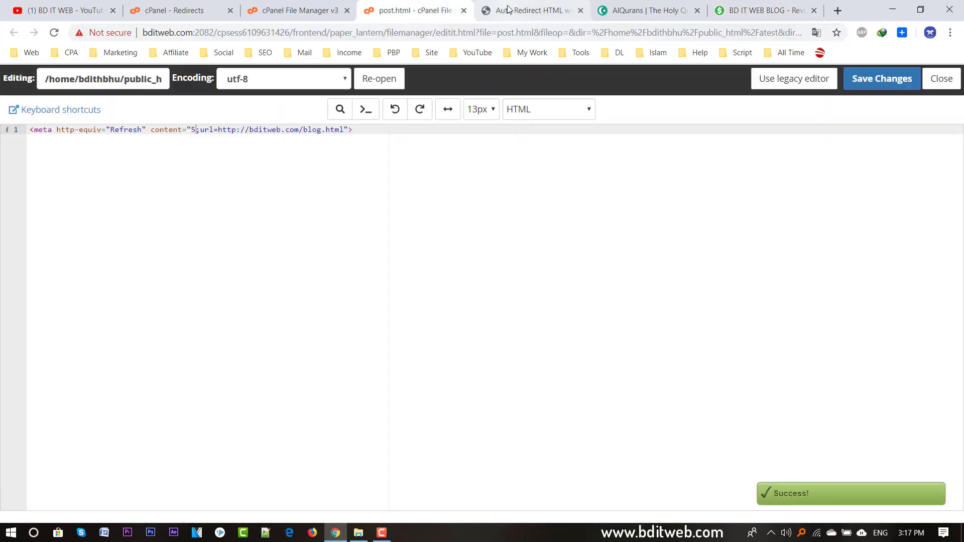
left_click(508, 9)
left_click(420, 13)
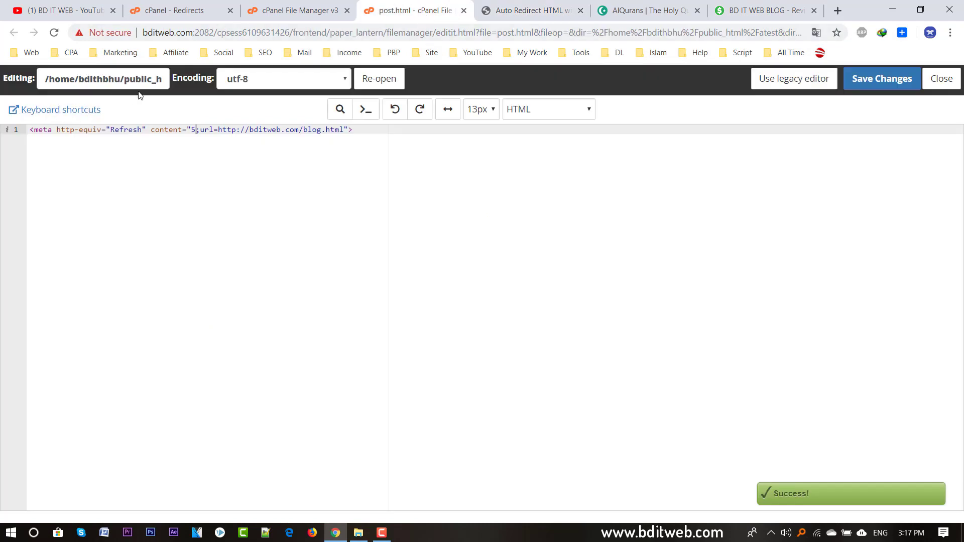
left_click(303, 9)
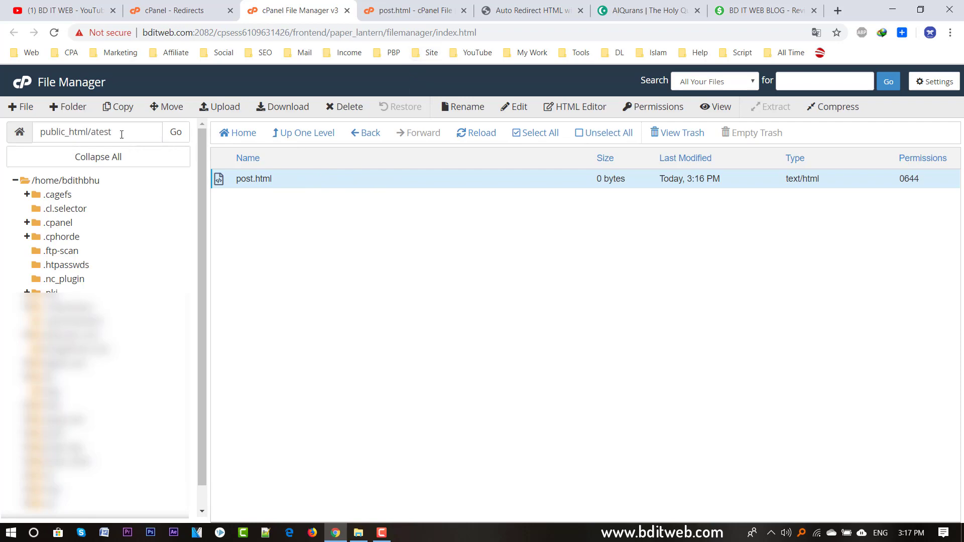
Close the BD IT WEB blog and AlQurans browser tabs.
left_click(763, 10)
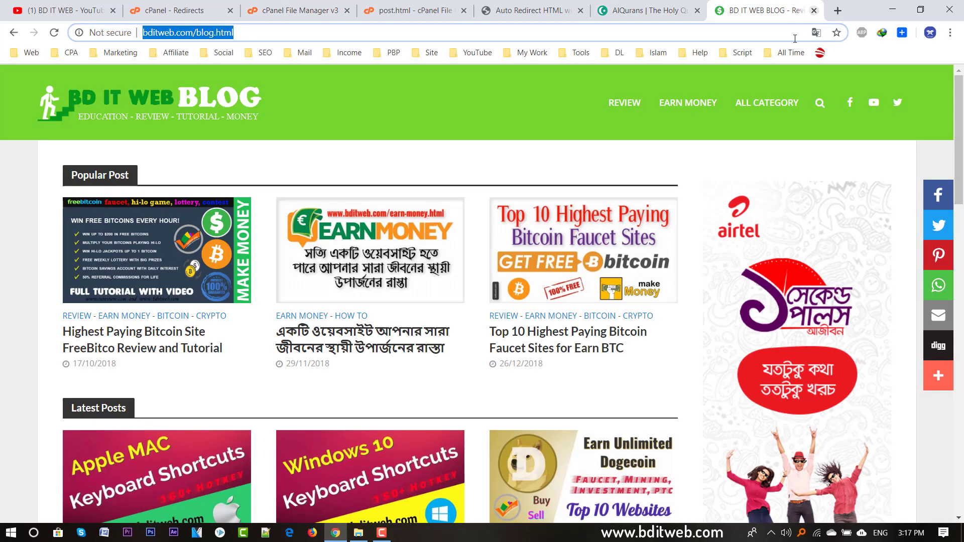
left_click(815, 11)
left_click(814, 11)
Load bditweb.com/atest/post.html in a new browser tab to test the timed redirect.
key("ctrl+t")
type("bd")
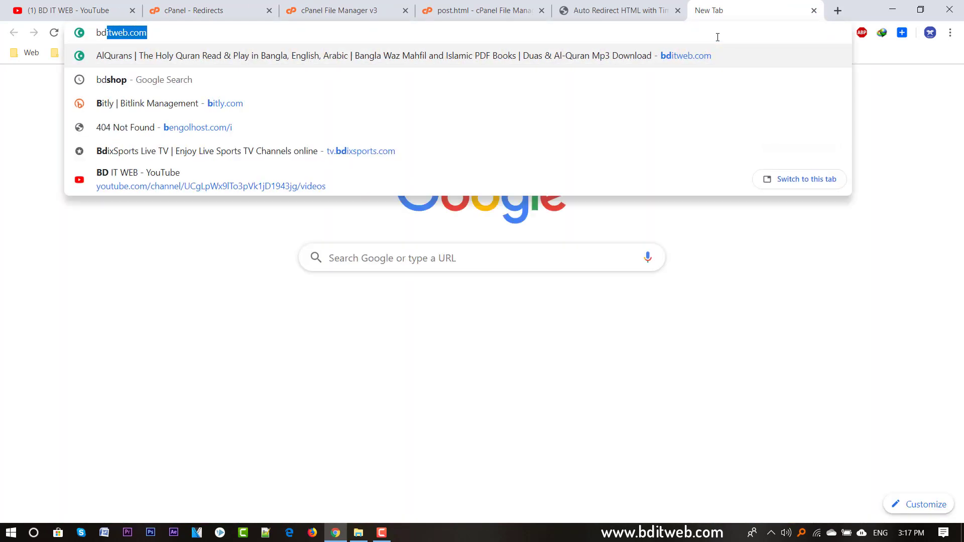
type("itweb.com/")
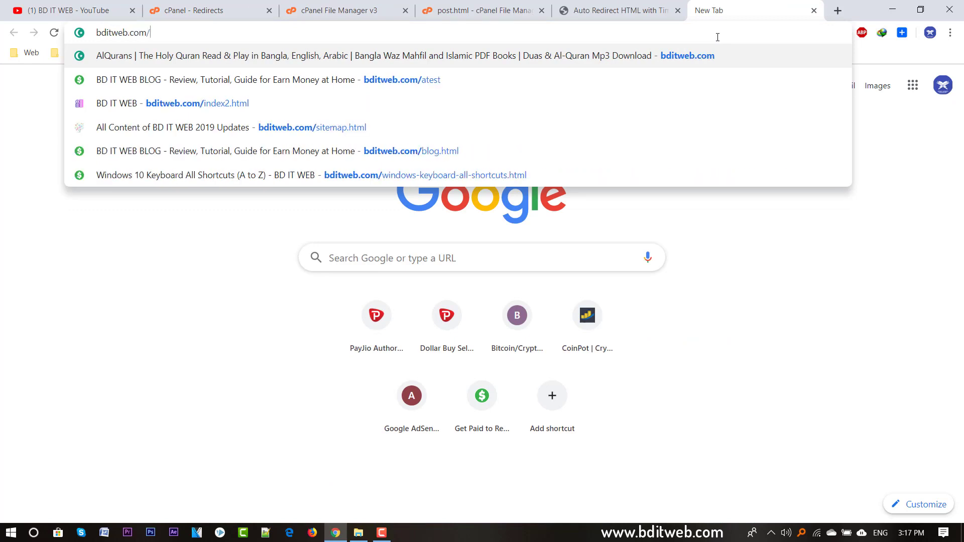
type("atest/")
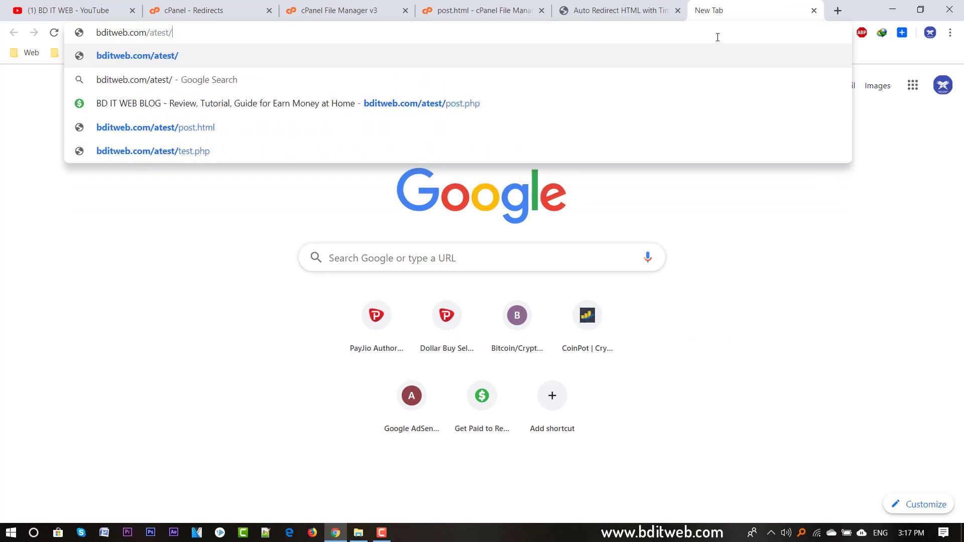
type("post.")
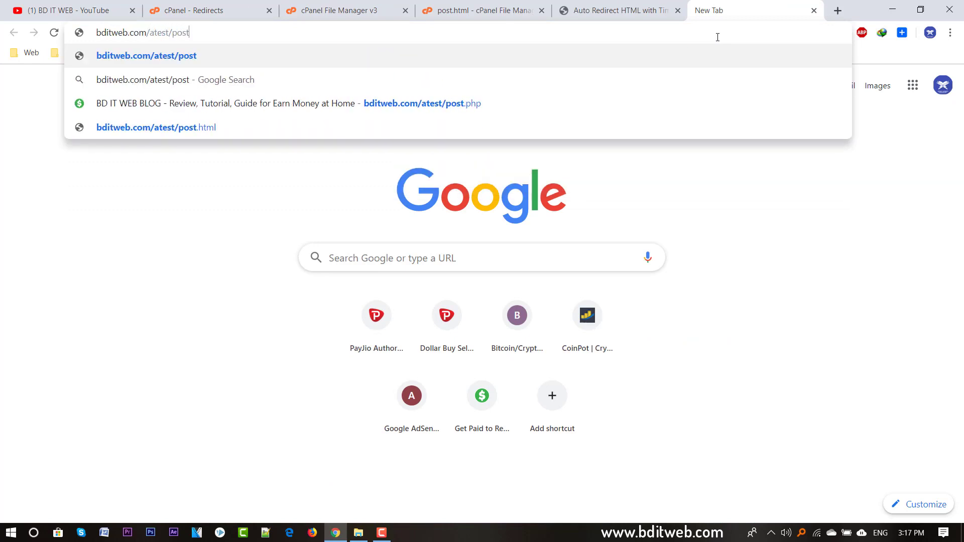
left_click(341, 10)
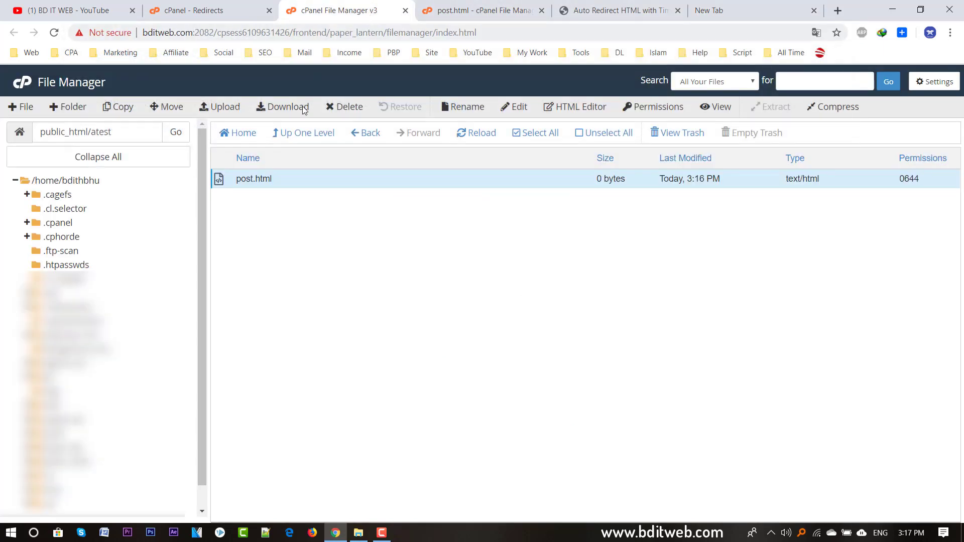
left_click(703, 10)
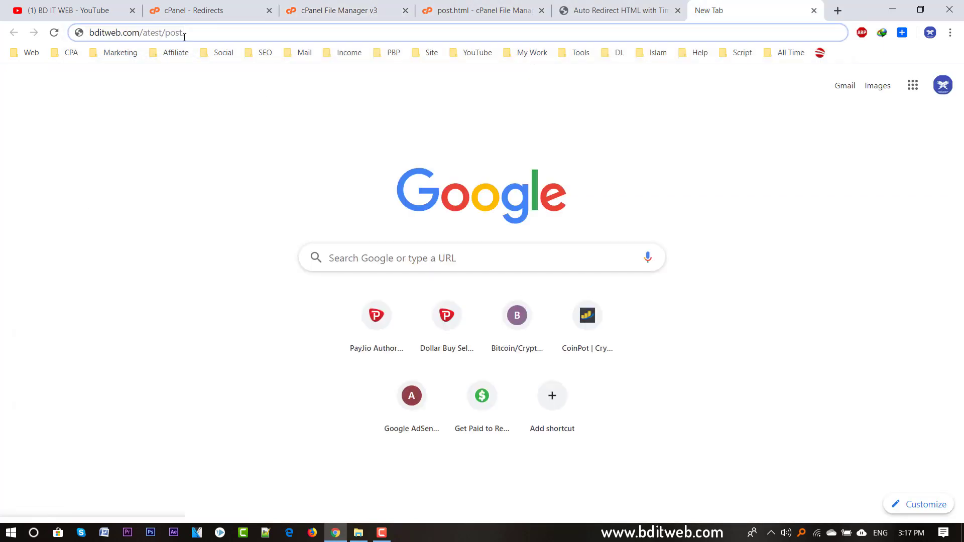
type("html")
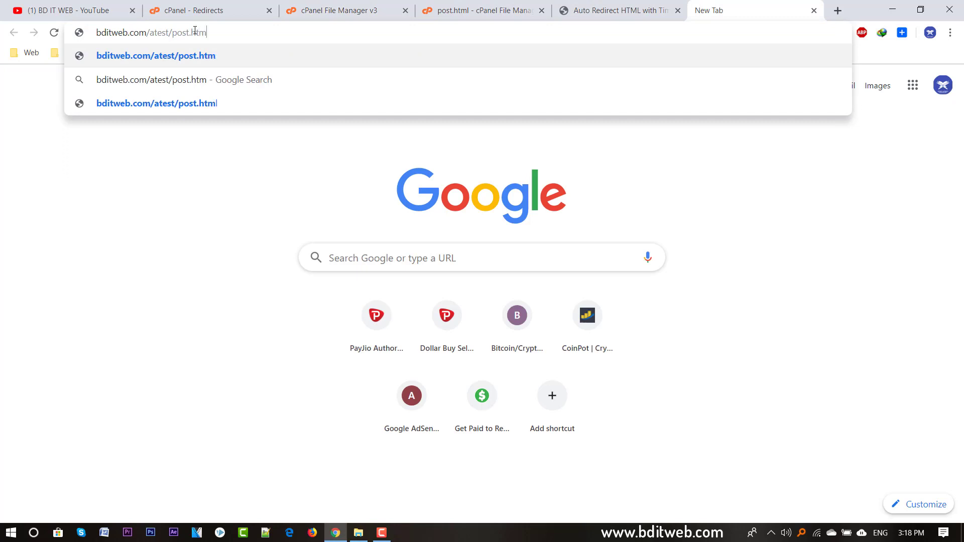
key("Return")
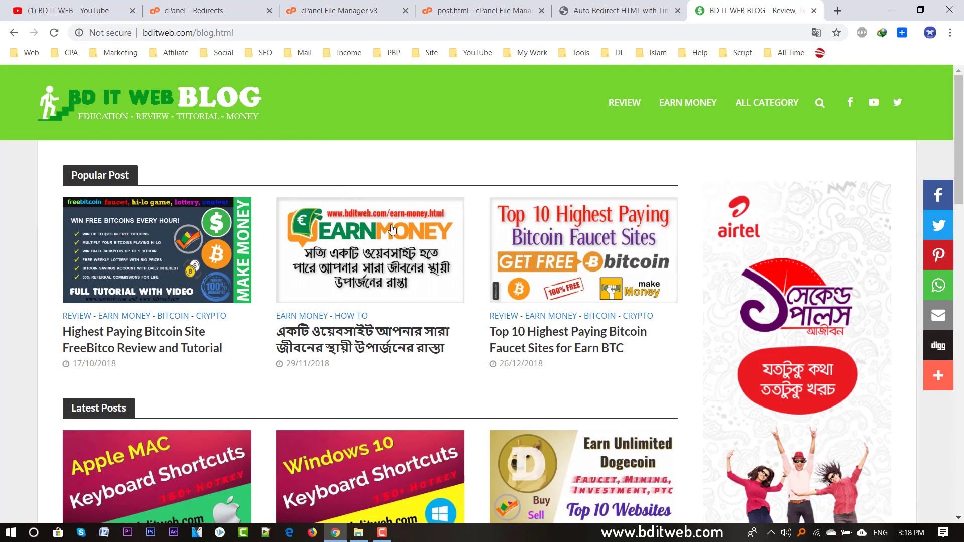
Return to the post.html editor, set the meta refresh delay to 0 seconds and save the file.
left_click(342, 10)
left_click(445, 15)
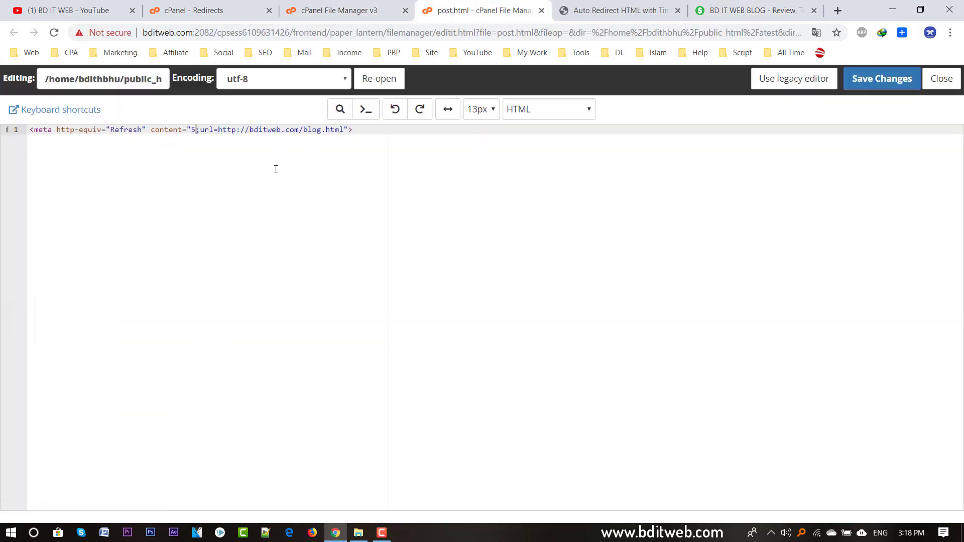
double_click(192, 130)
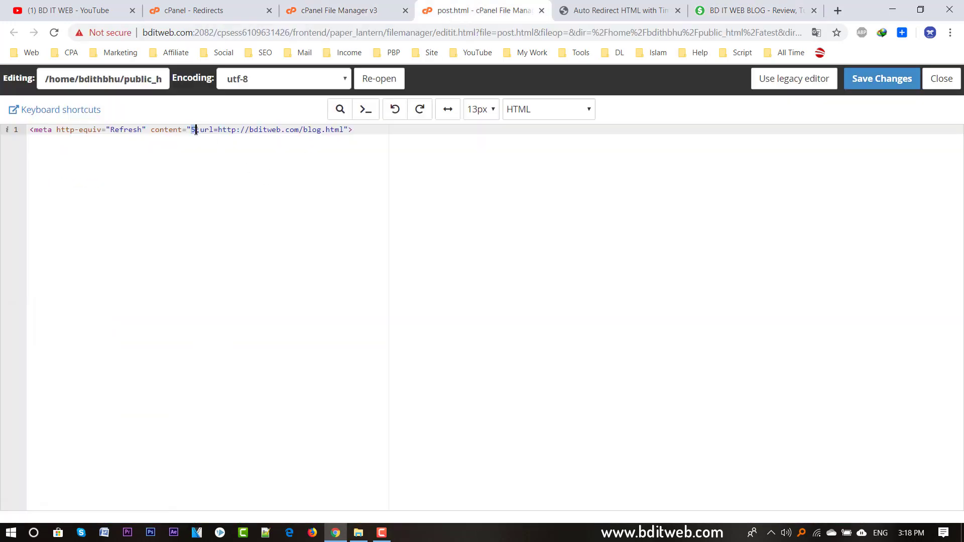
type("0")
left_click(887, 80)
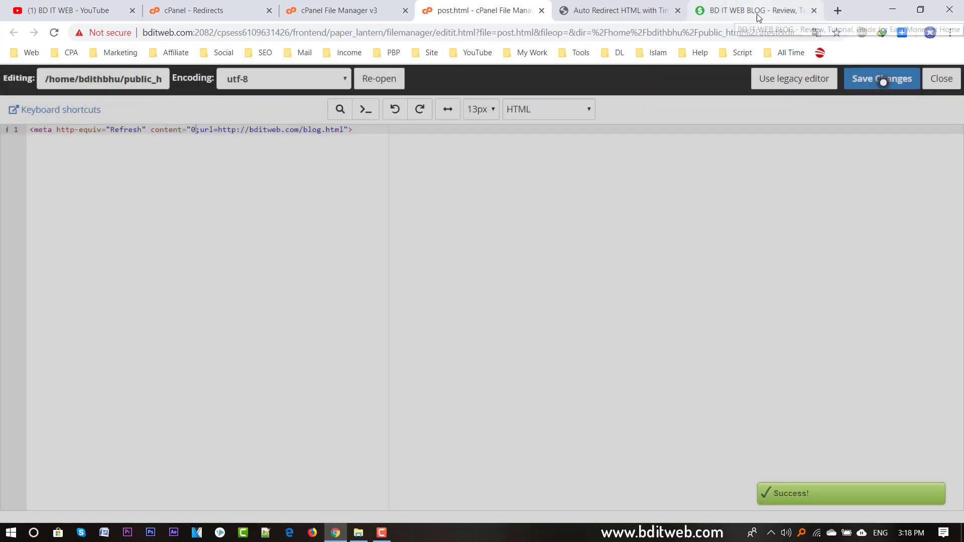